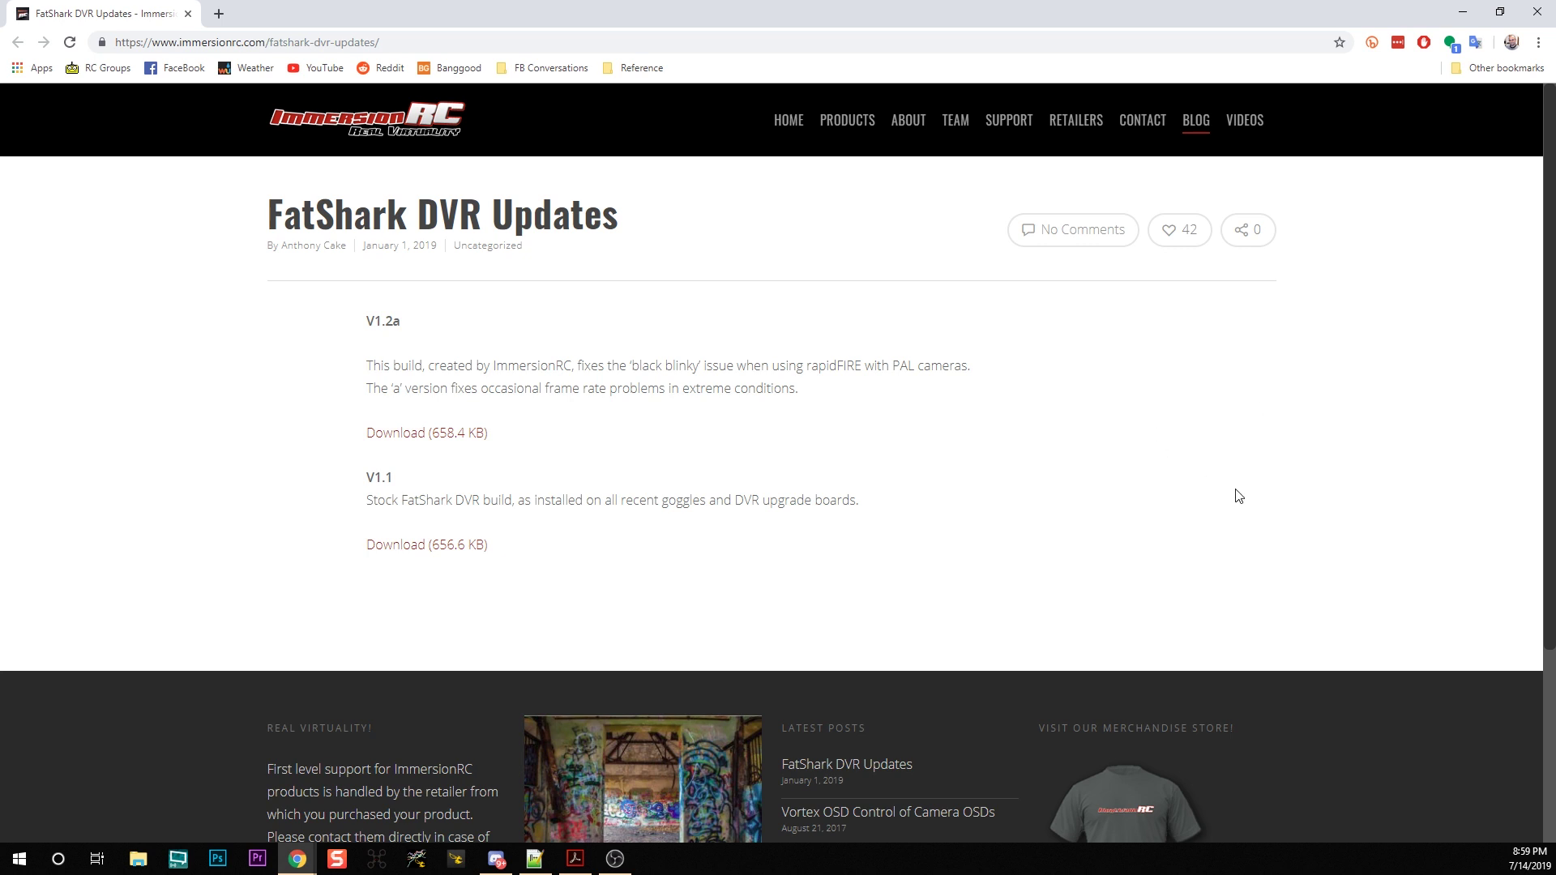
- Review the v1.2a build notes and download its firmware zip (658.4 KB)
click(444, 38)
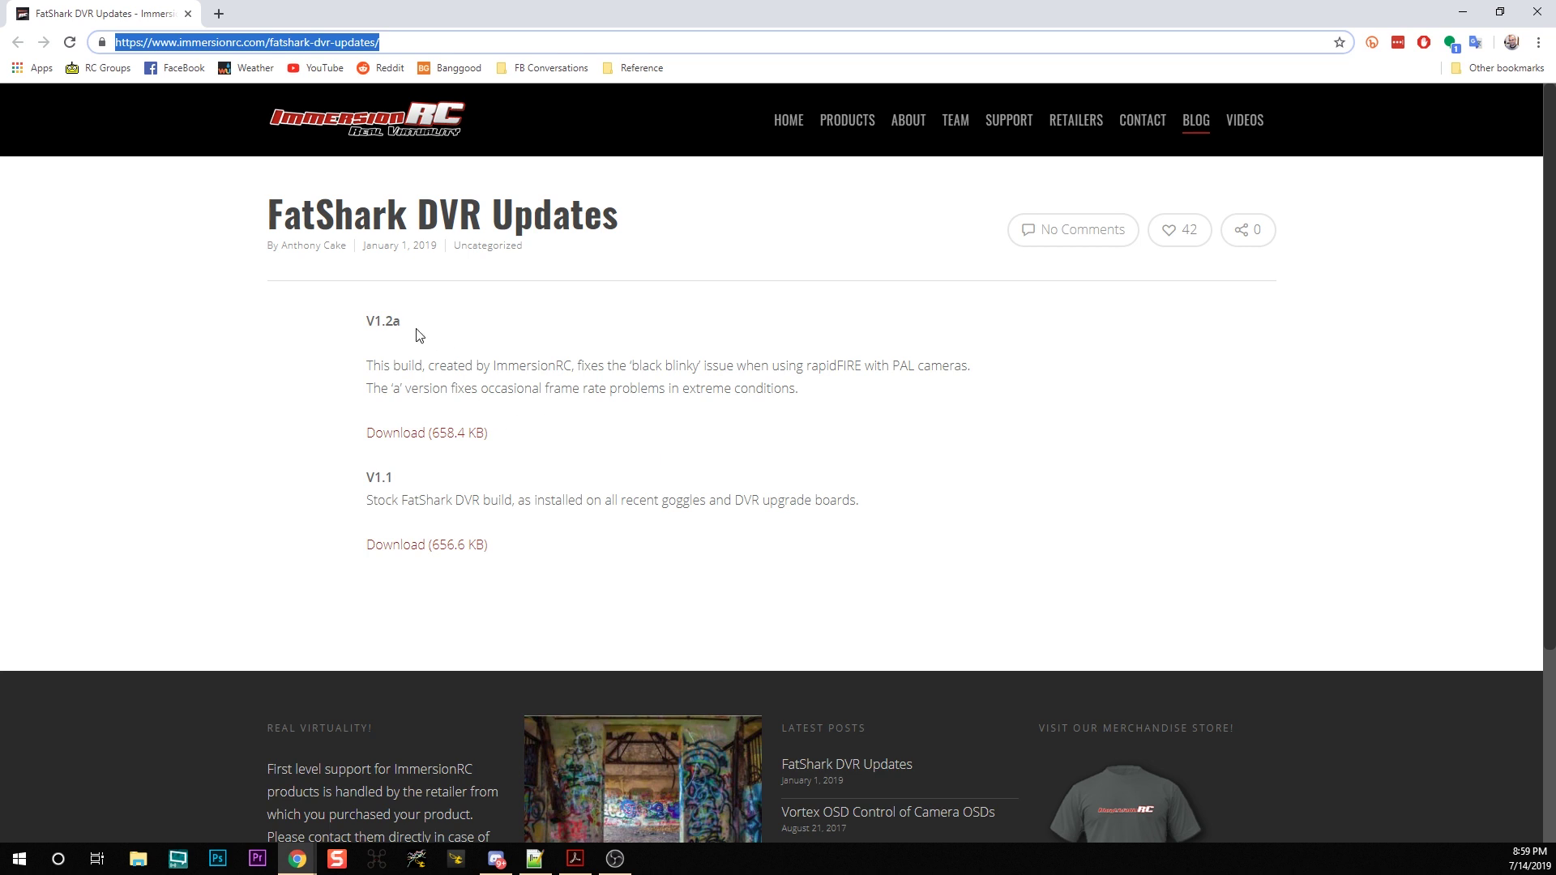
click(441, 337)
drag(371, 366, 968, 371)
click(1036, 382)
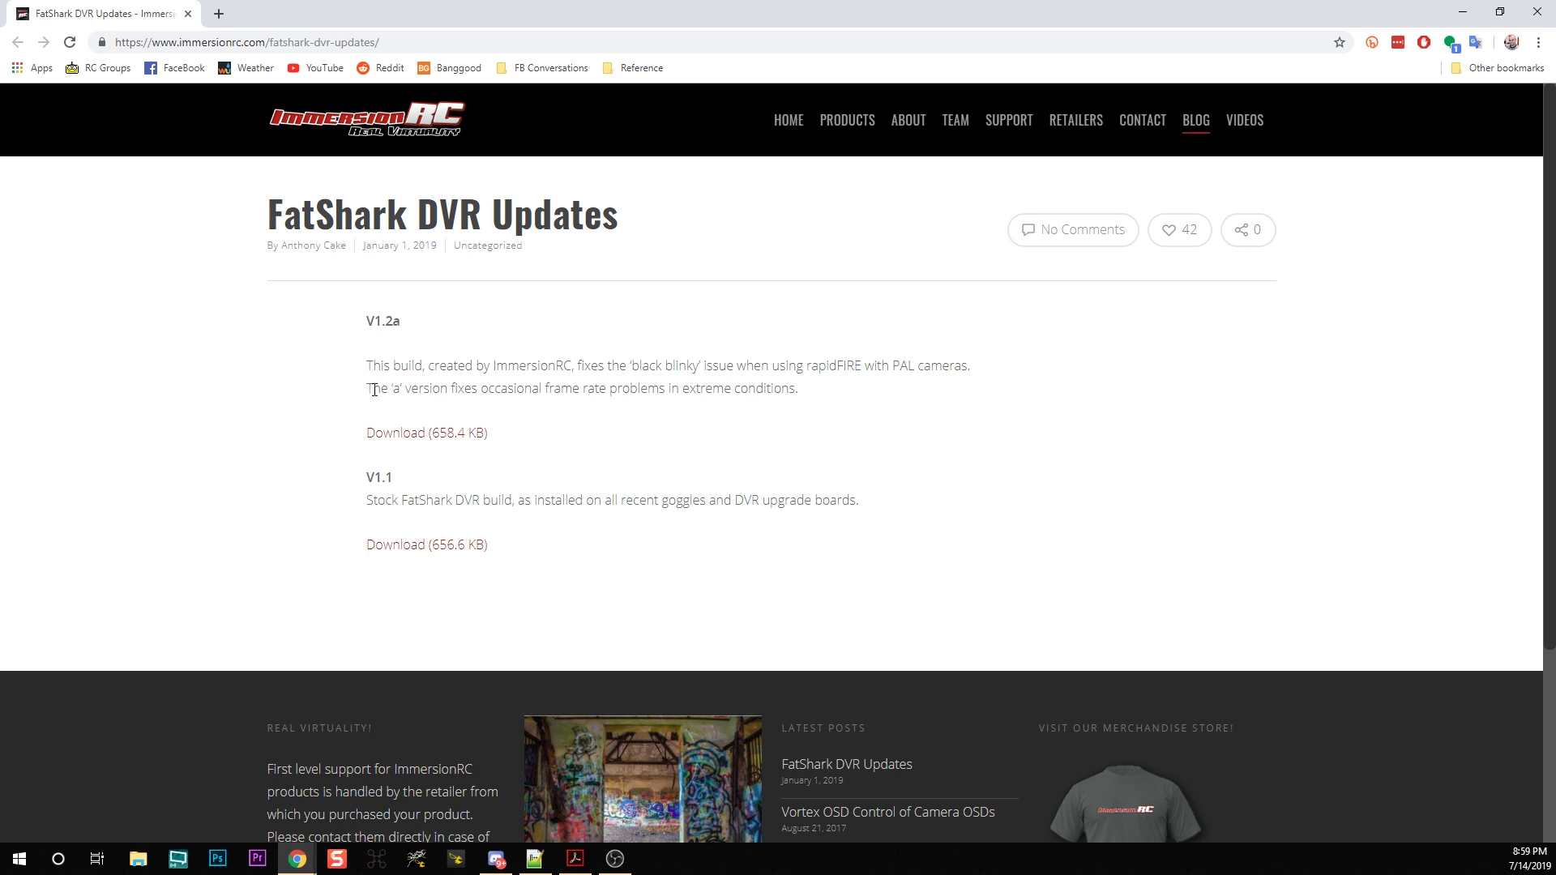
click(399, 445)
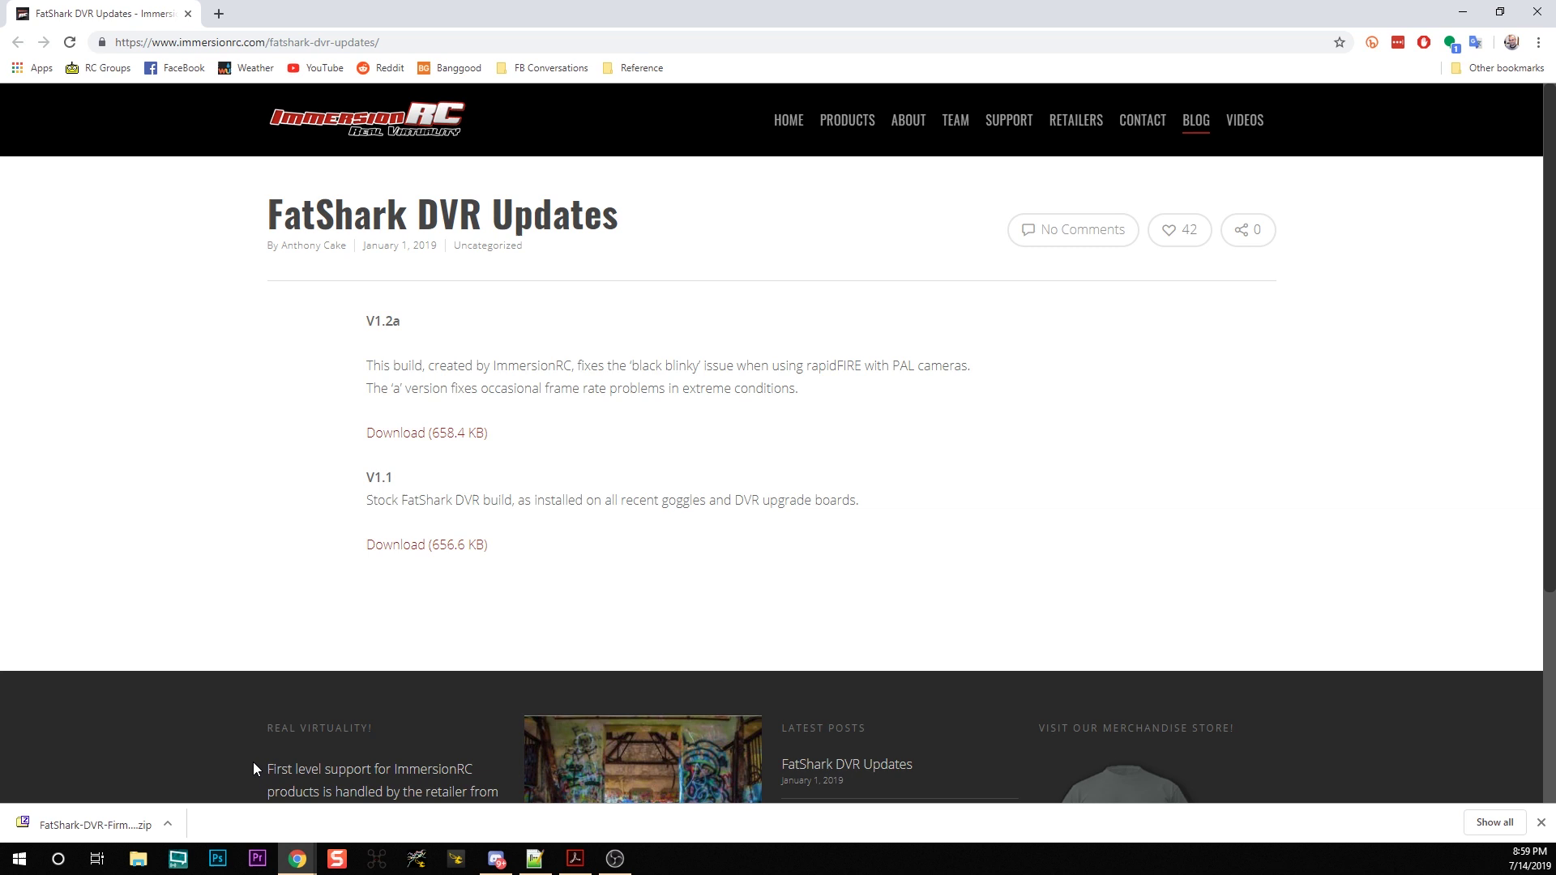
- Open the downloaded zip in 7-Zip and launch the FatShark DVR Firmware Update (v1.2a) PDF
click(90, 824)
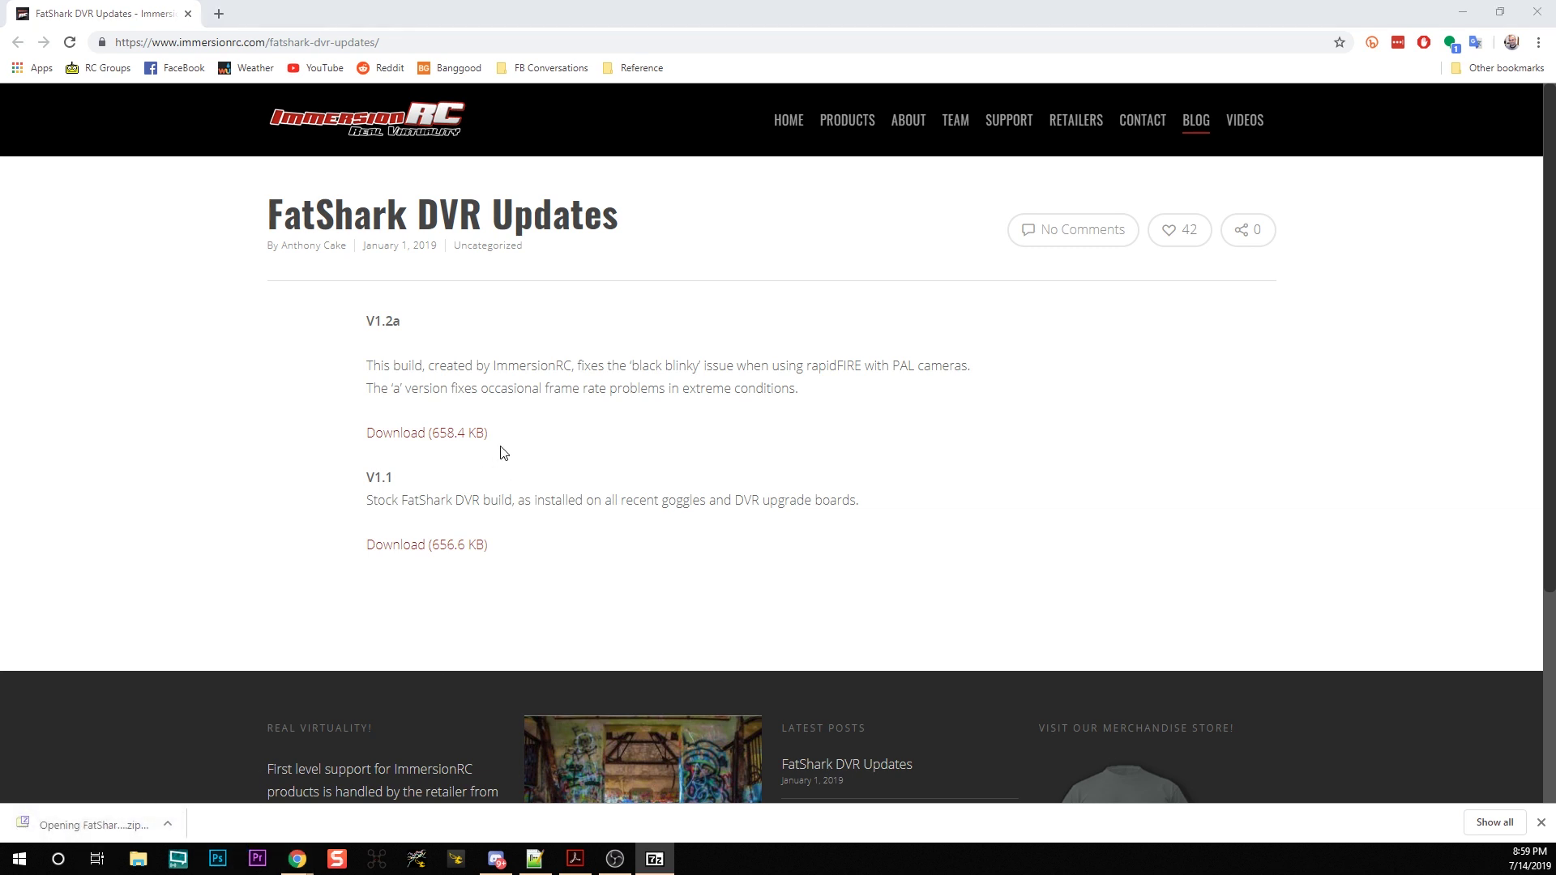
click(245, 711)
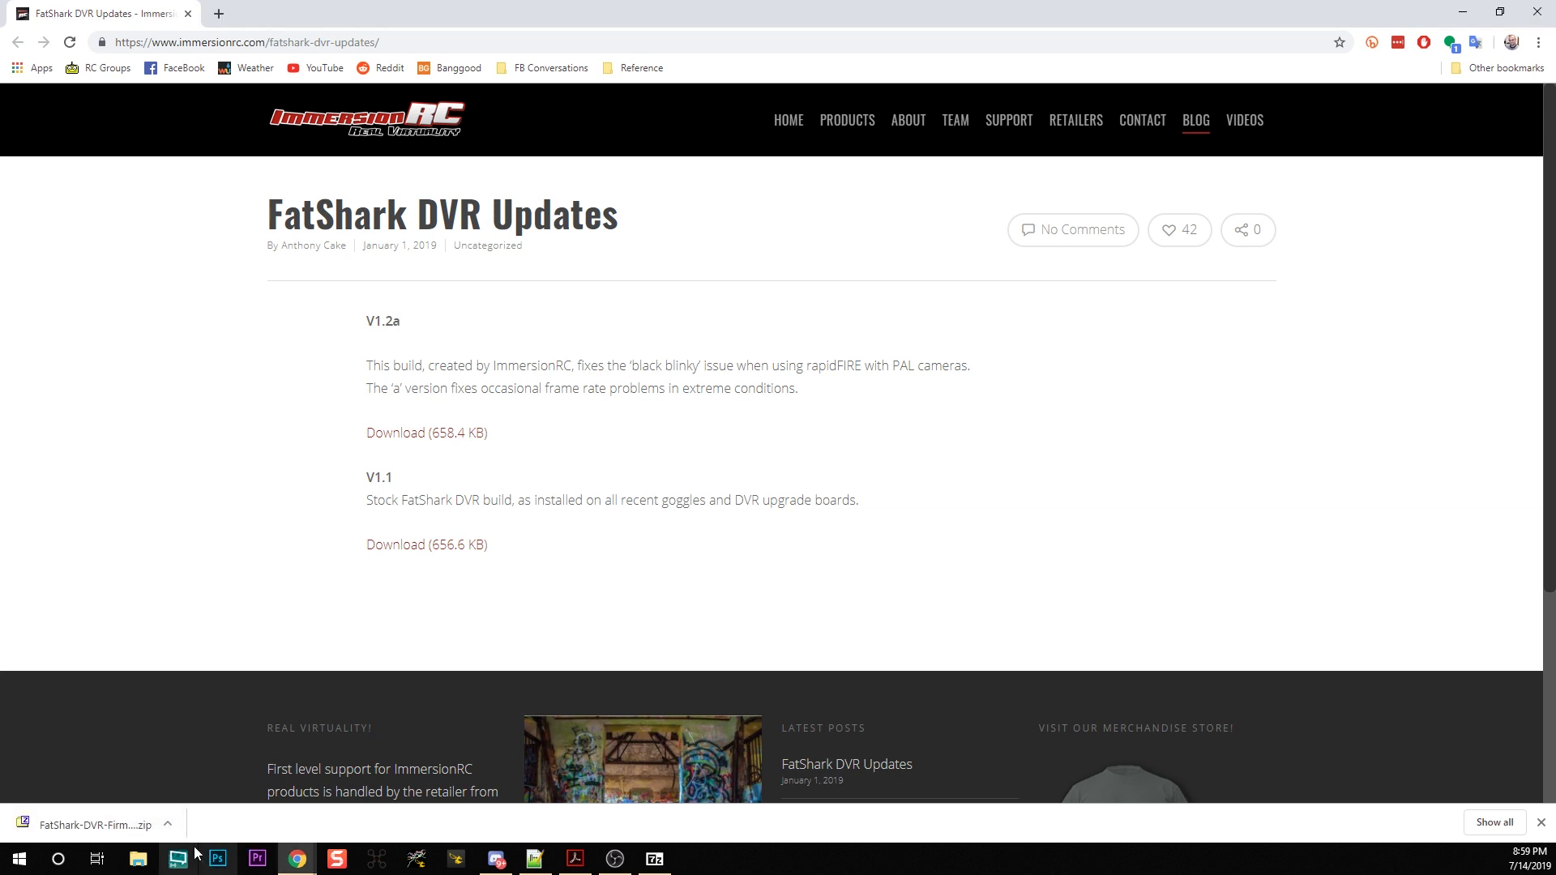
click(113, 833)
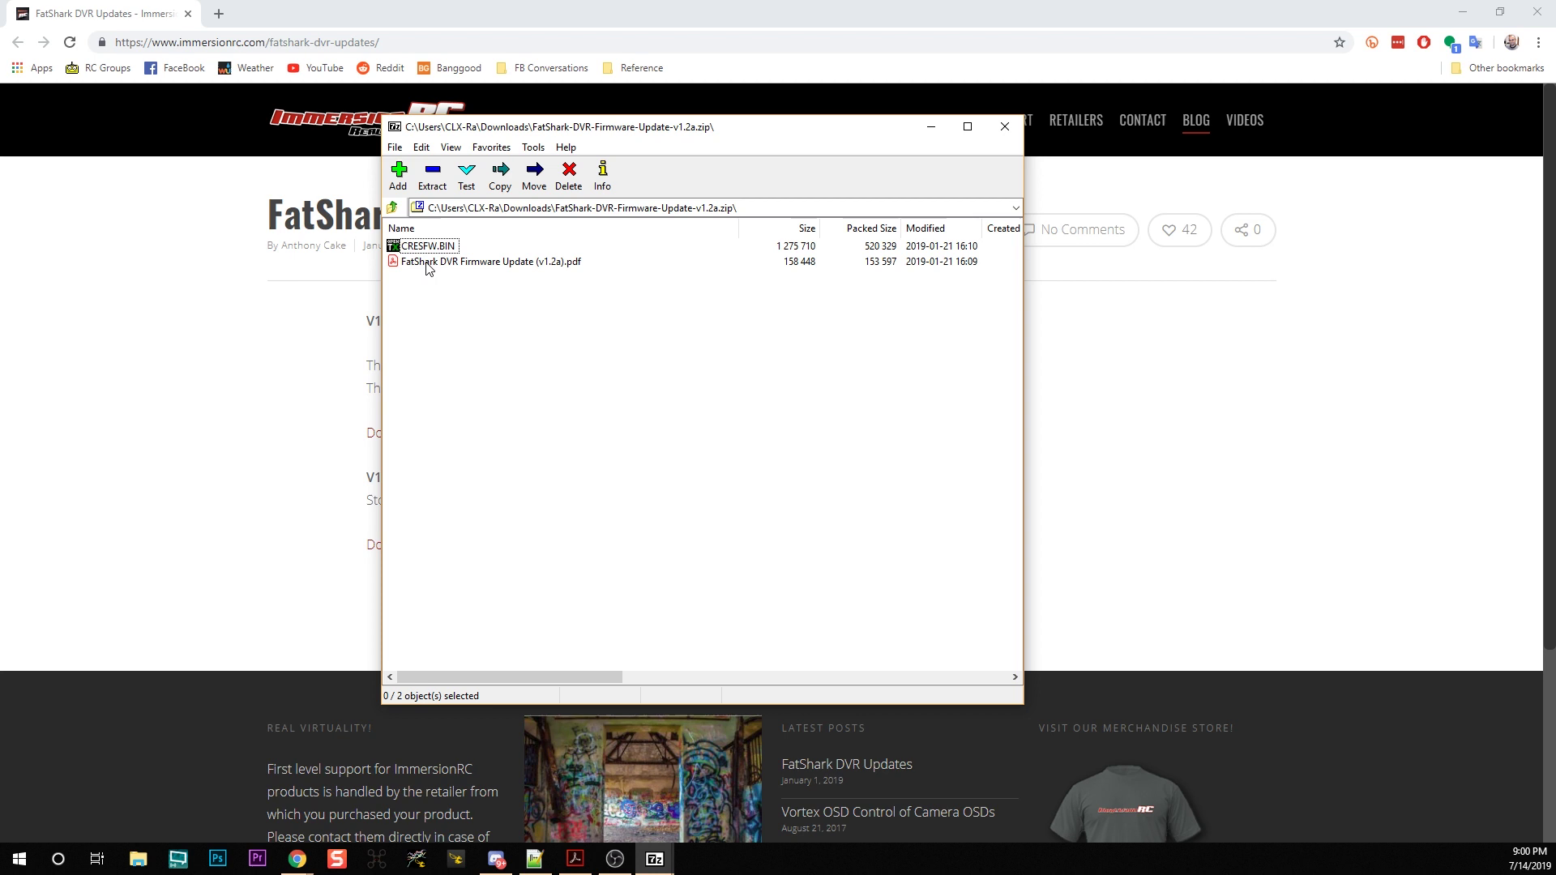
click(418, 262)
double_click(458, 261)
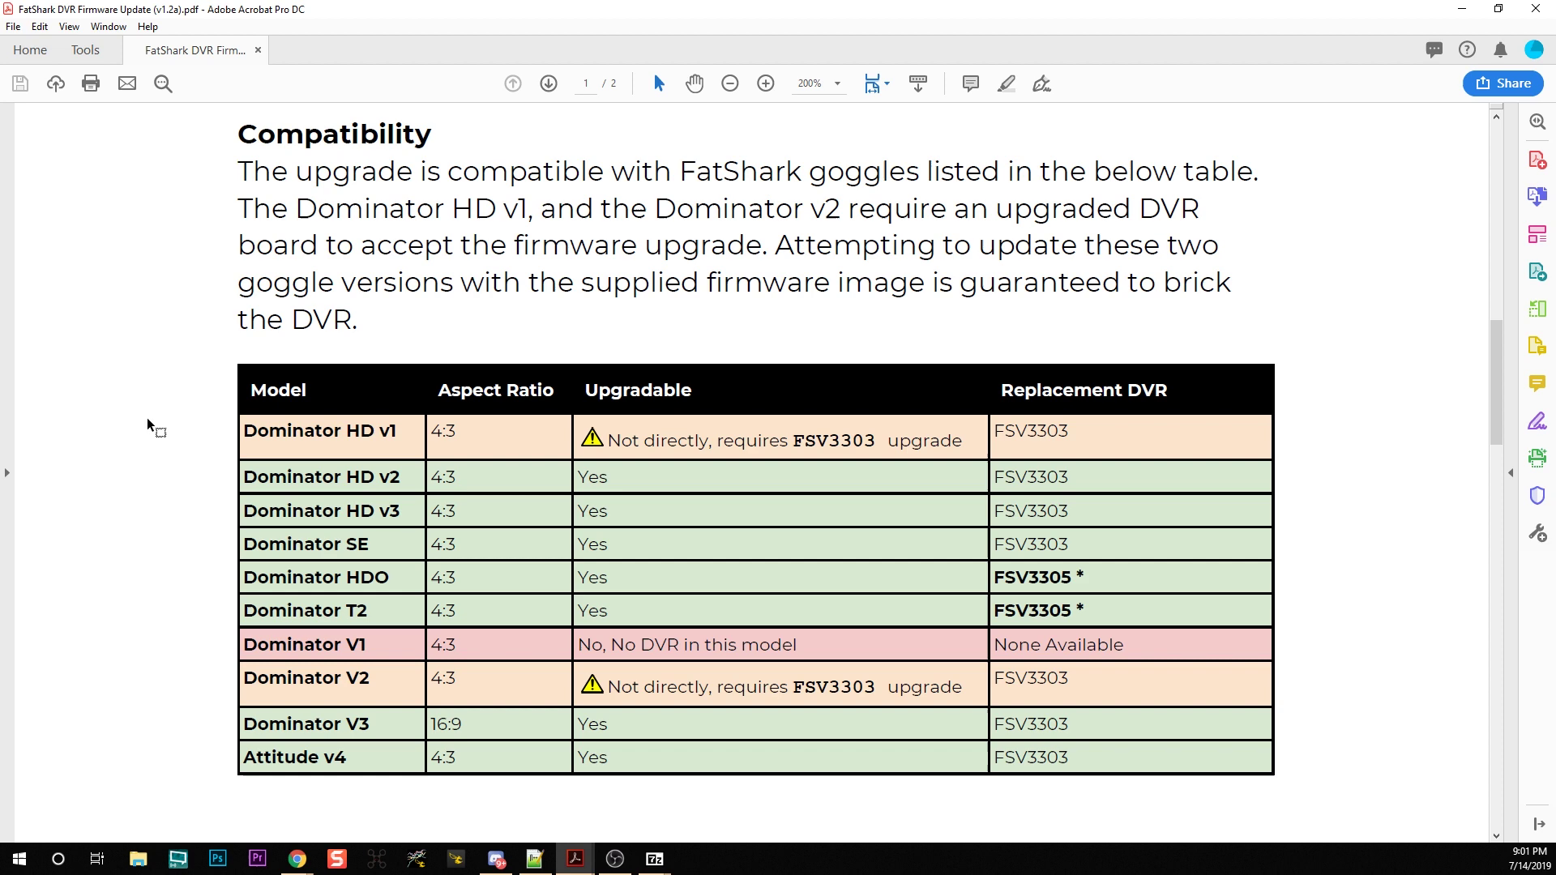
- Scroll the v1.2a PDF from the Compatibility table down to the Update Procedure
scroll(154, 428, down, 3)
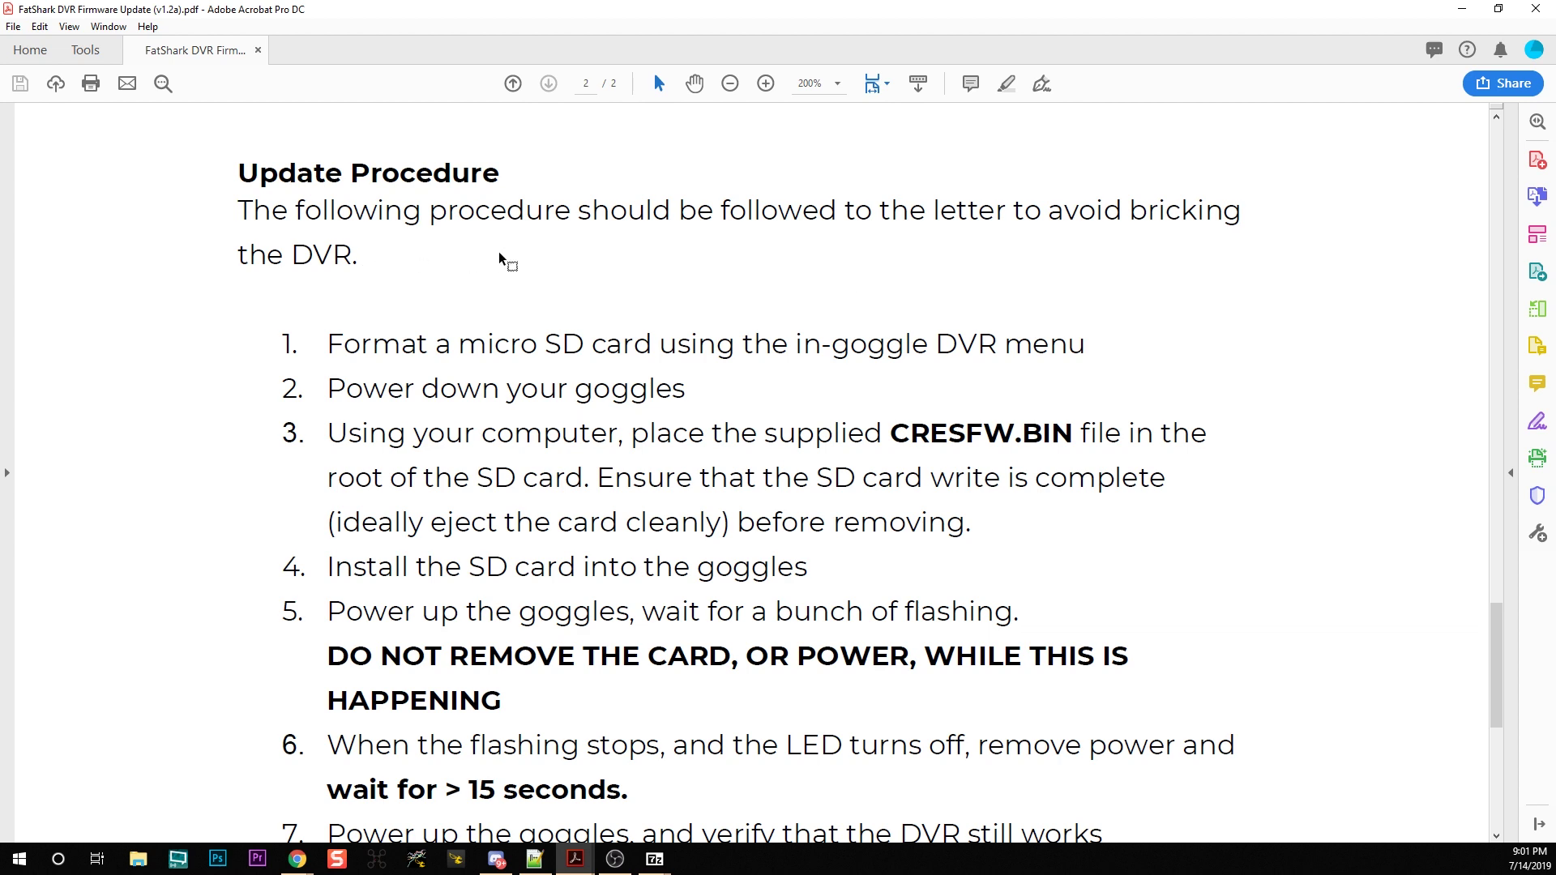
scroll(438, 255, up, 5)
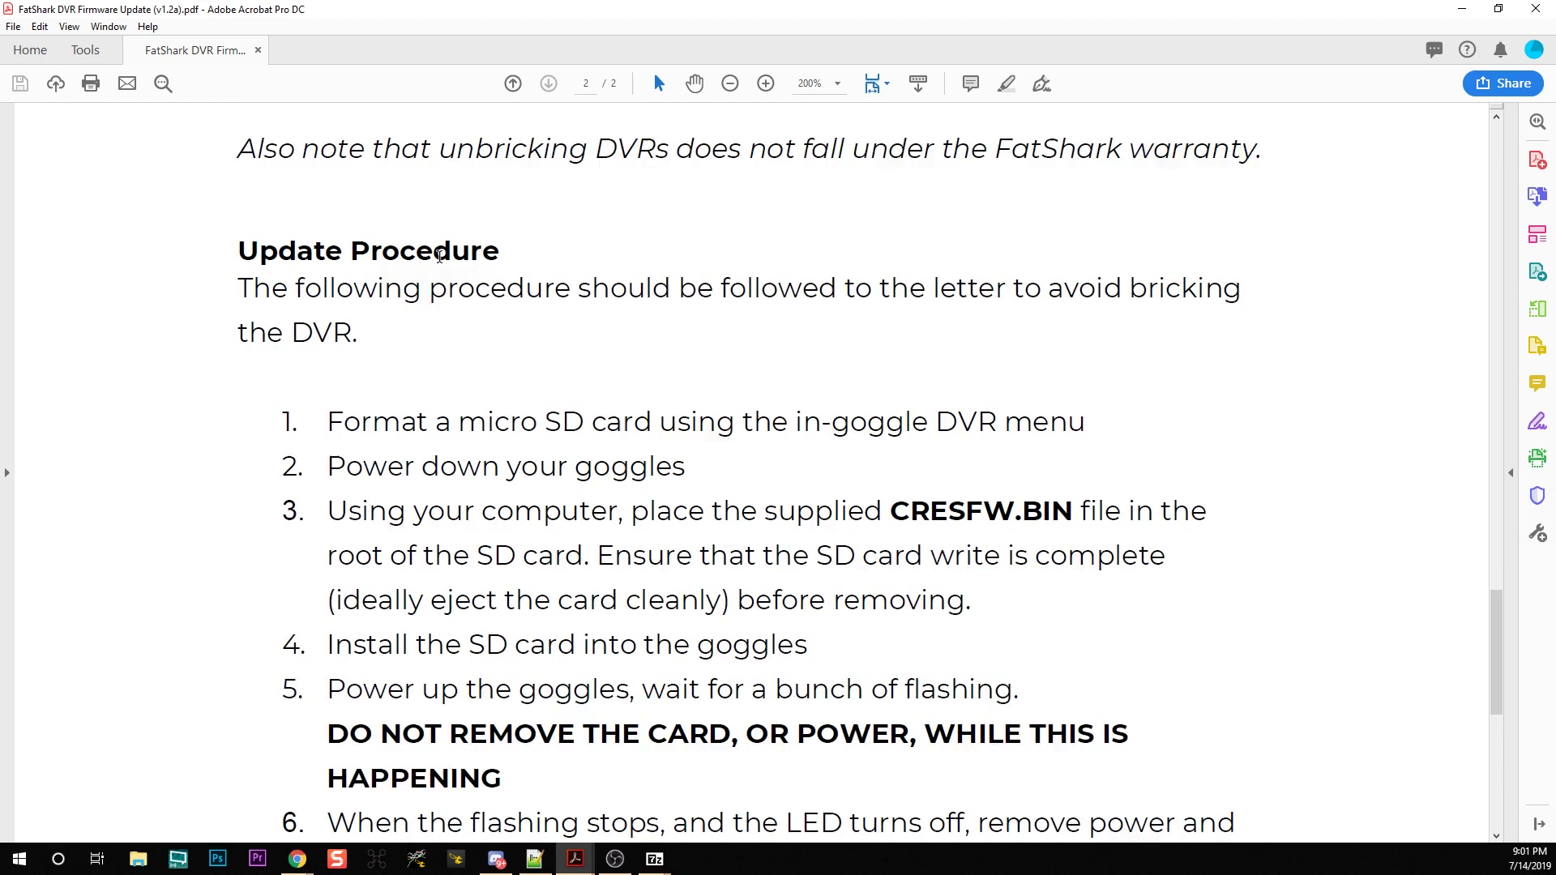
scroll(438, 256, up, 4)
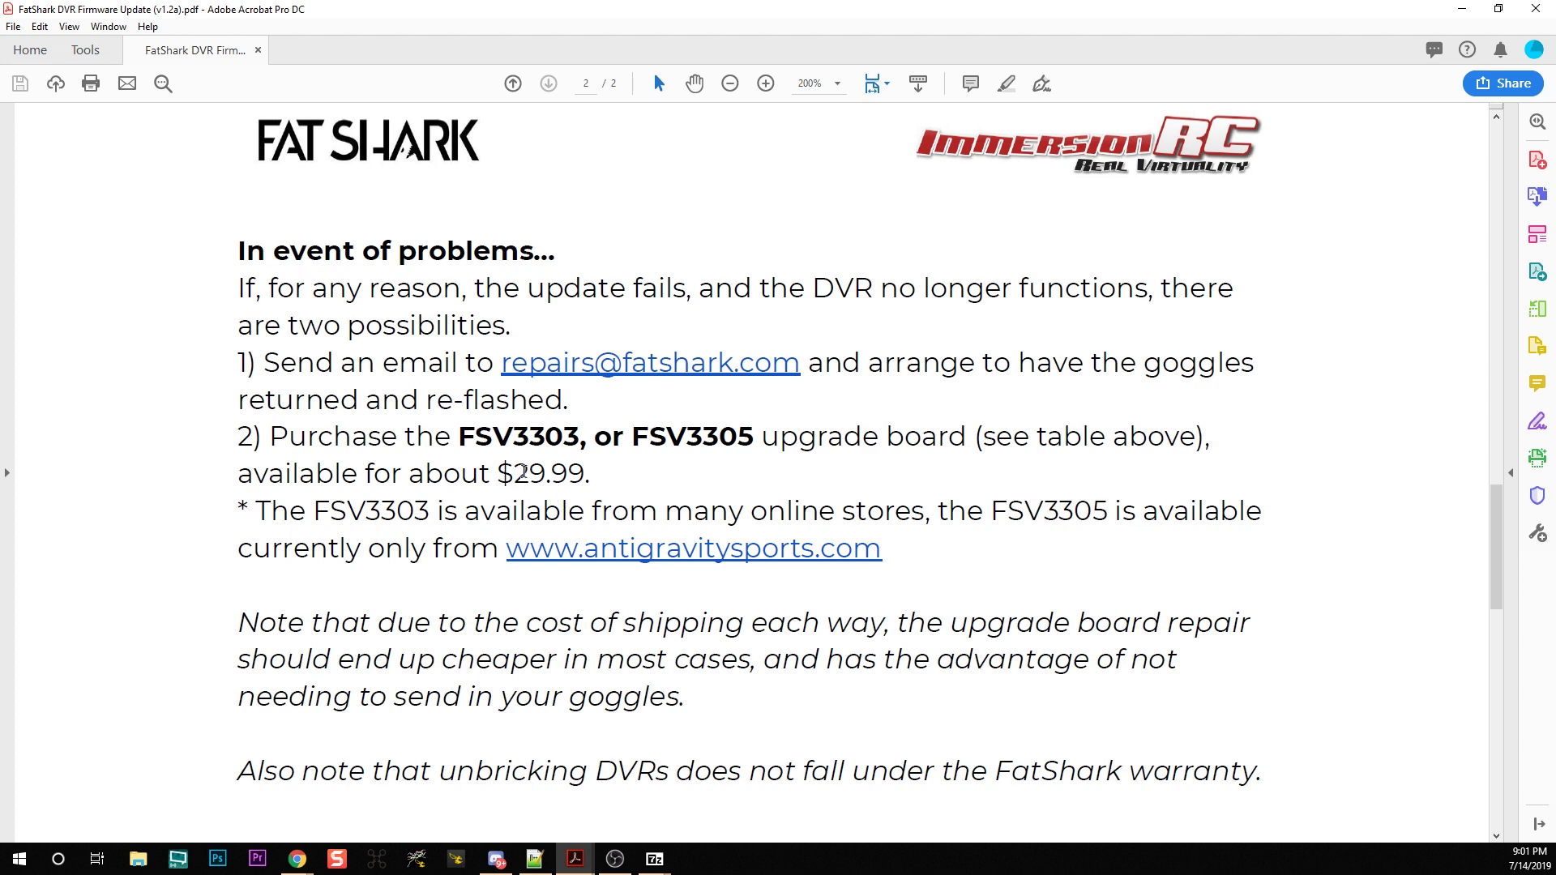
scroll(519, 462, down, 10)
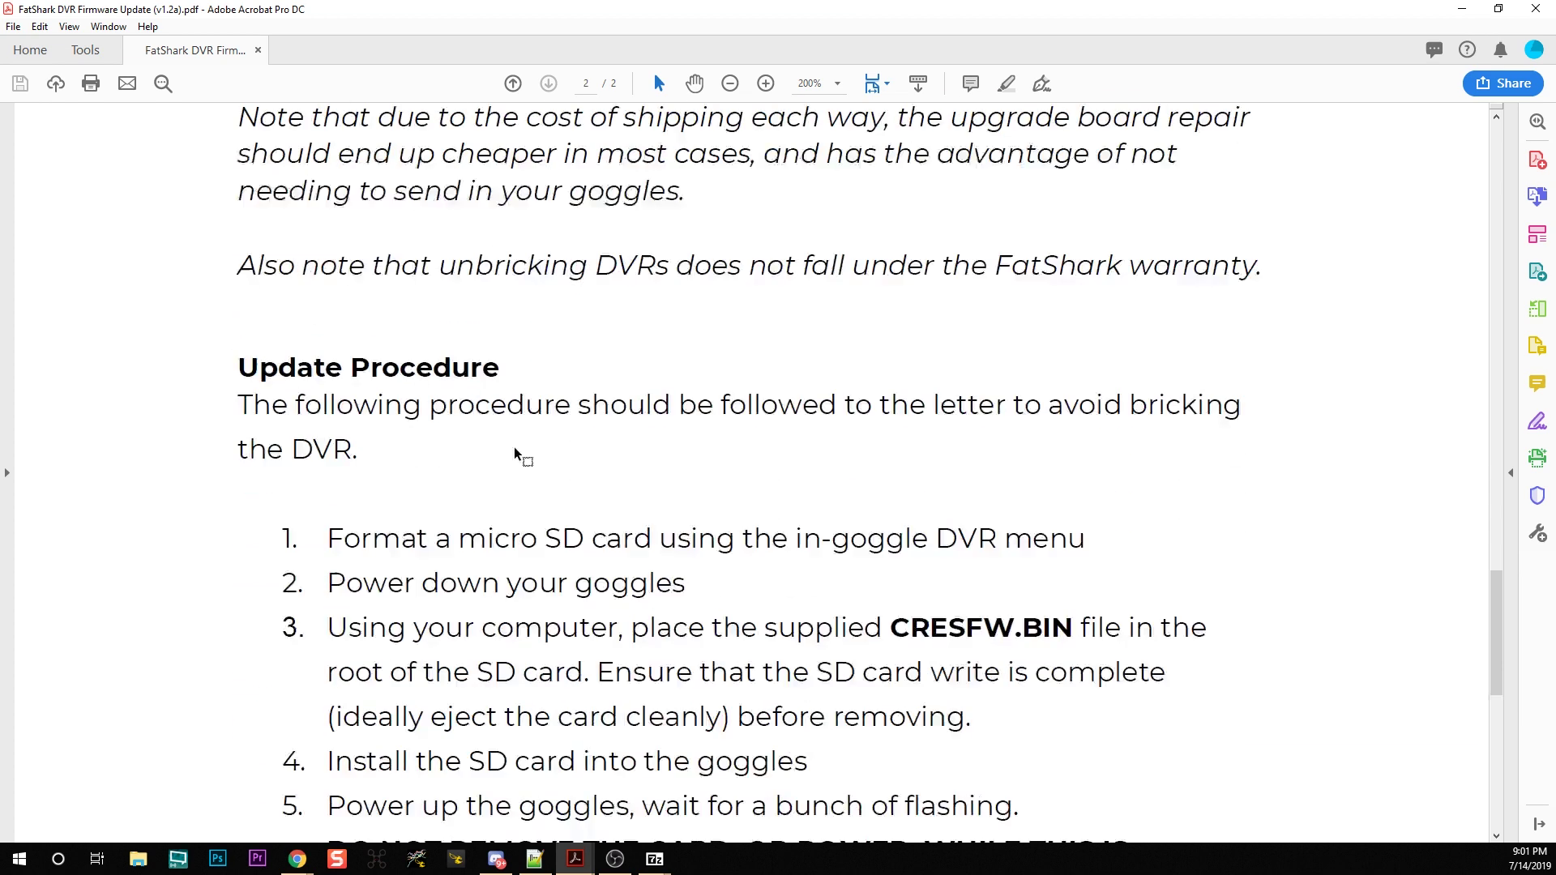
scroll(516, 444, down, 3)
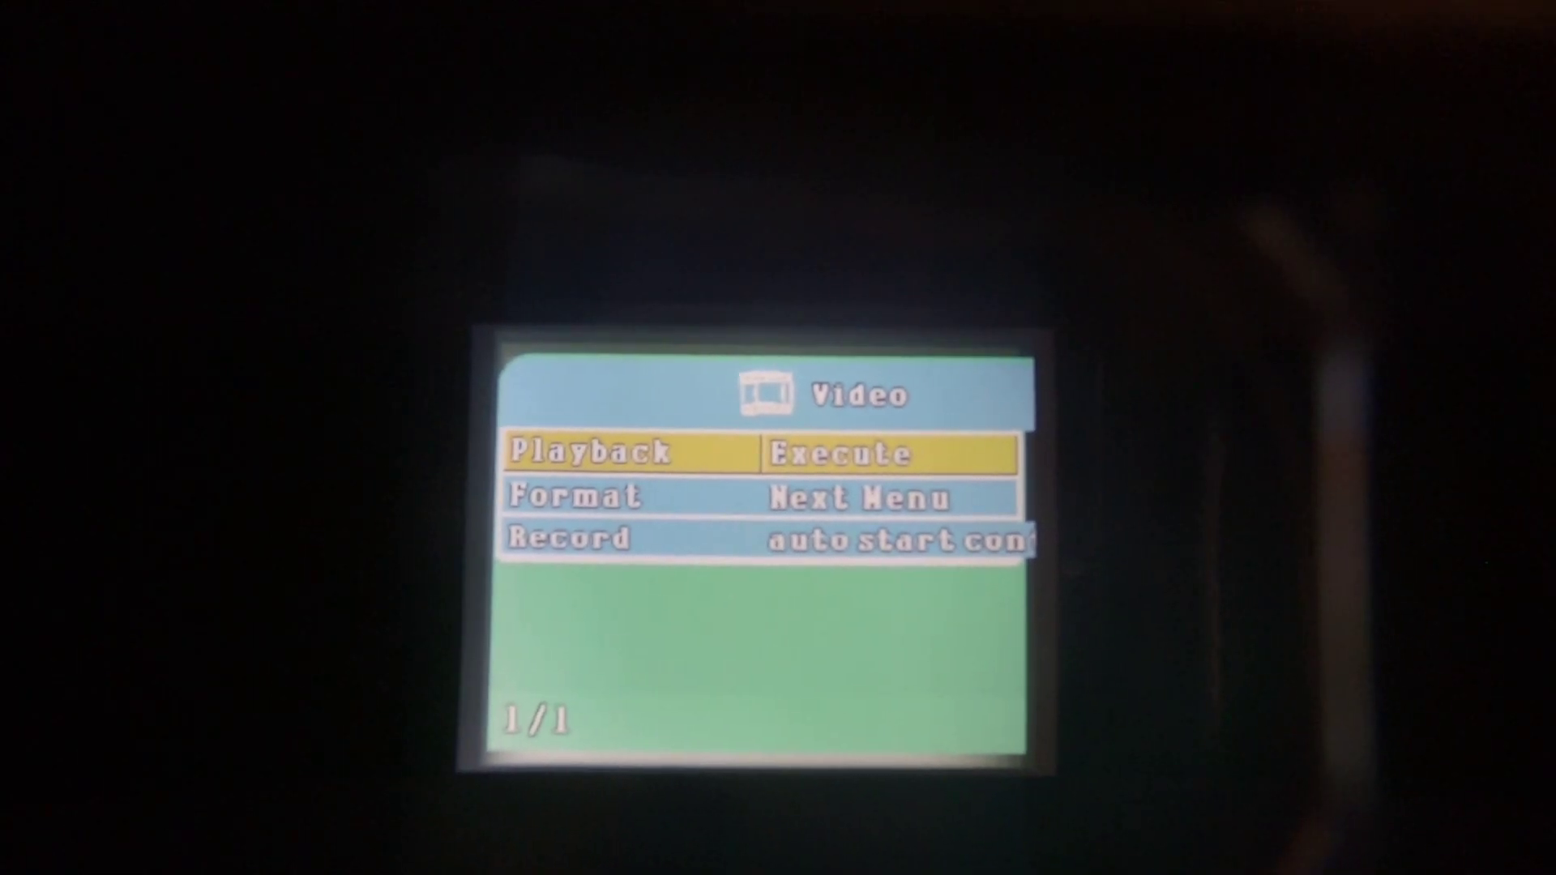
- Run Format from the goggles' DVR Video menu and choose Execute to wipe the SD card
click(567, 496)
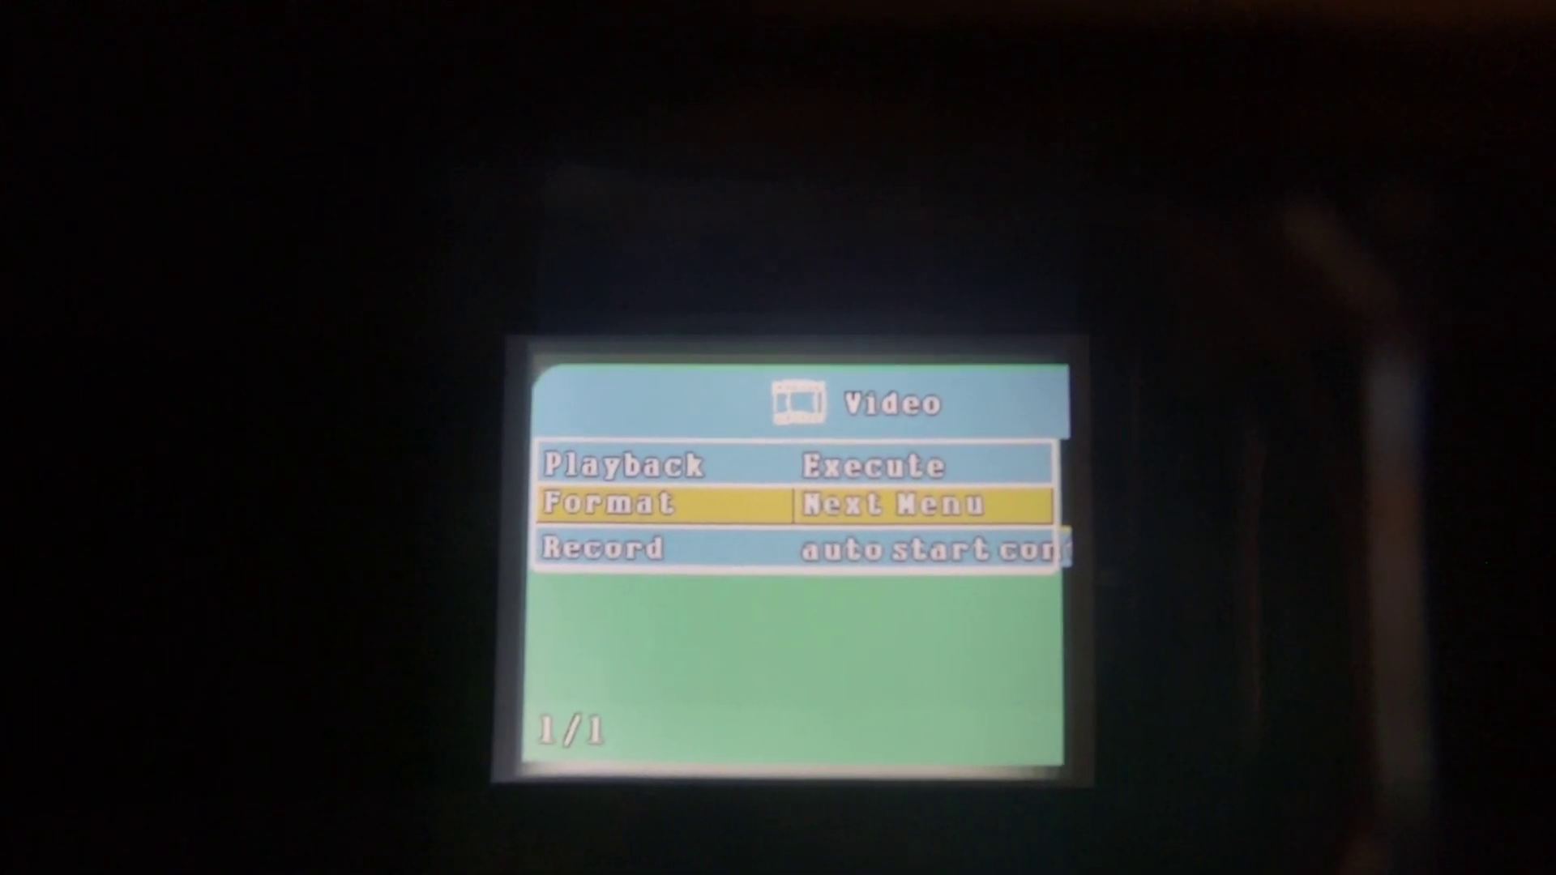
key(Return)
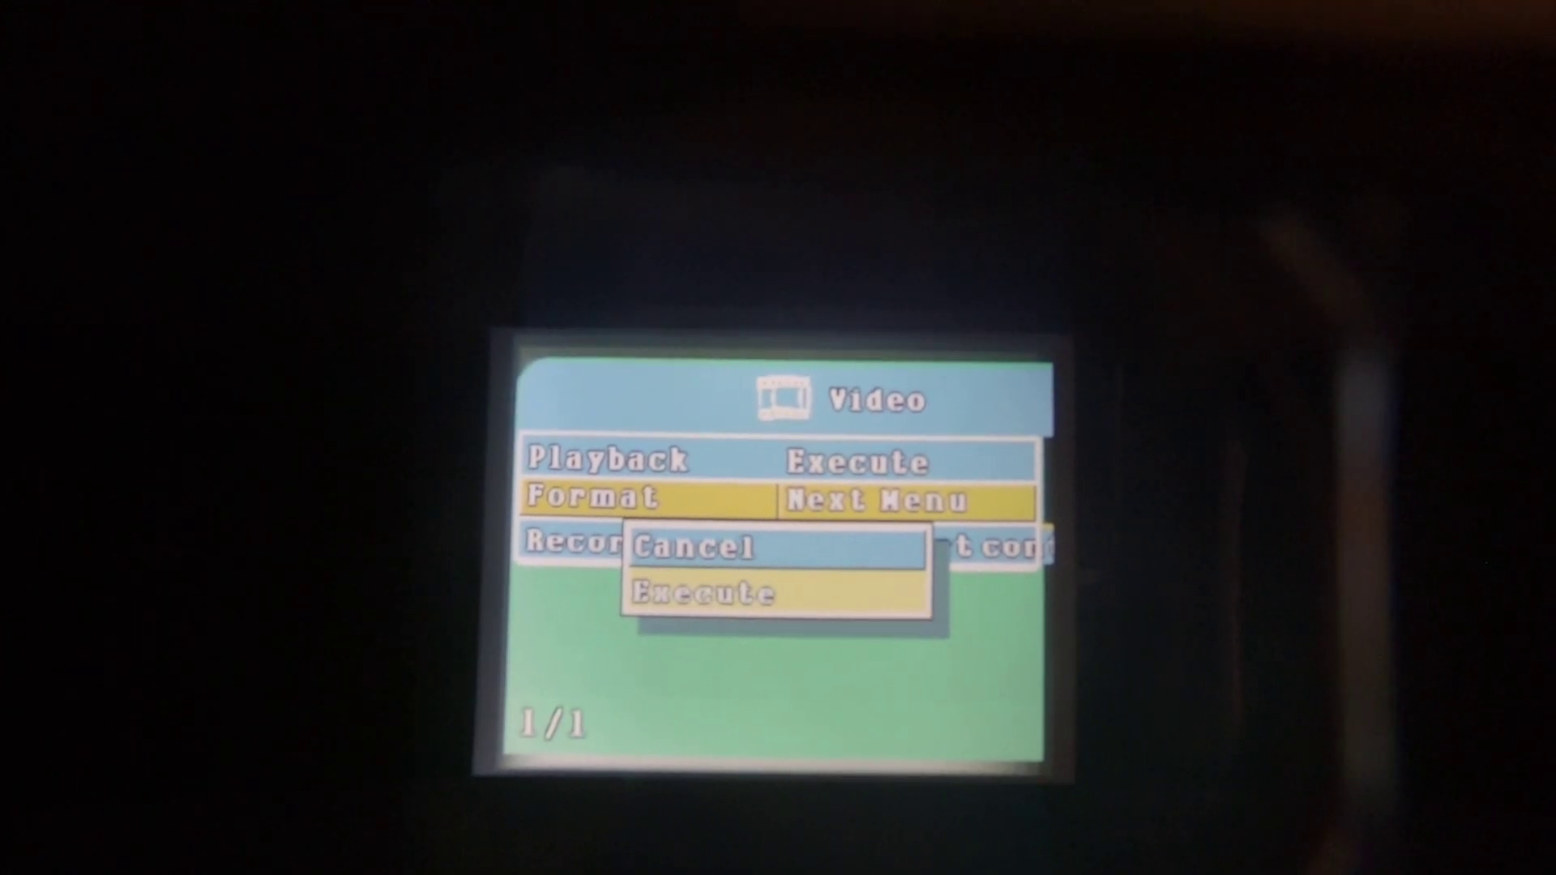
key(Down)
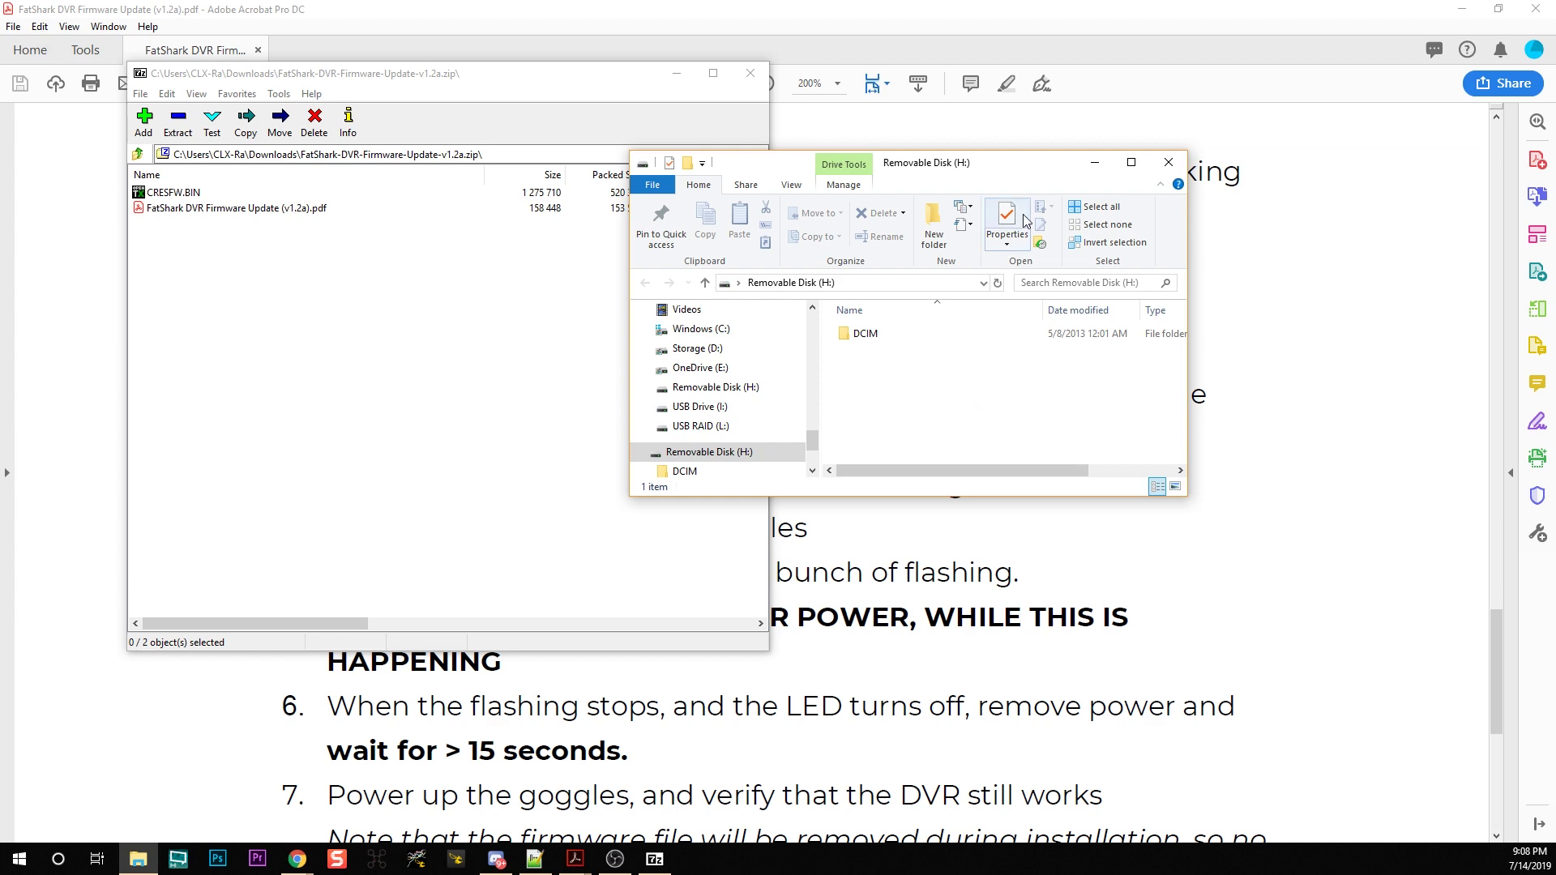
- Move the Removable Disk (H:) Explorer window over the Acrobat PDF window
drag(1024, 168, 979, 186)
- Drag CRESFW.BIN from the 7-Zip archive into the root of Removable Disk (H:), then check DCIM
click(644, 862)
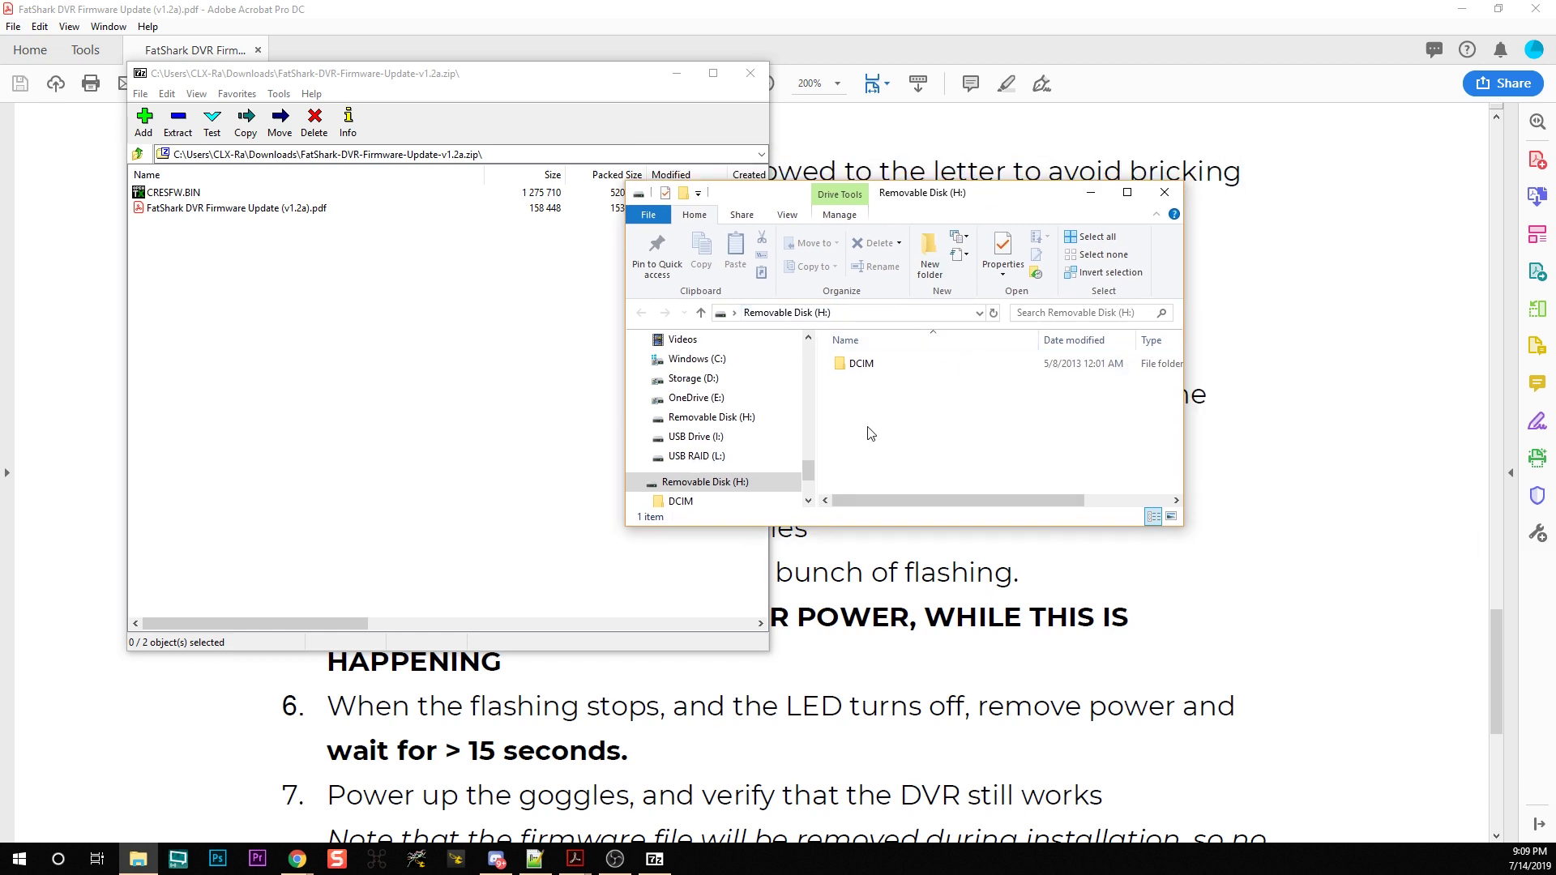
click(1013, 28)
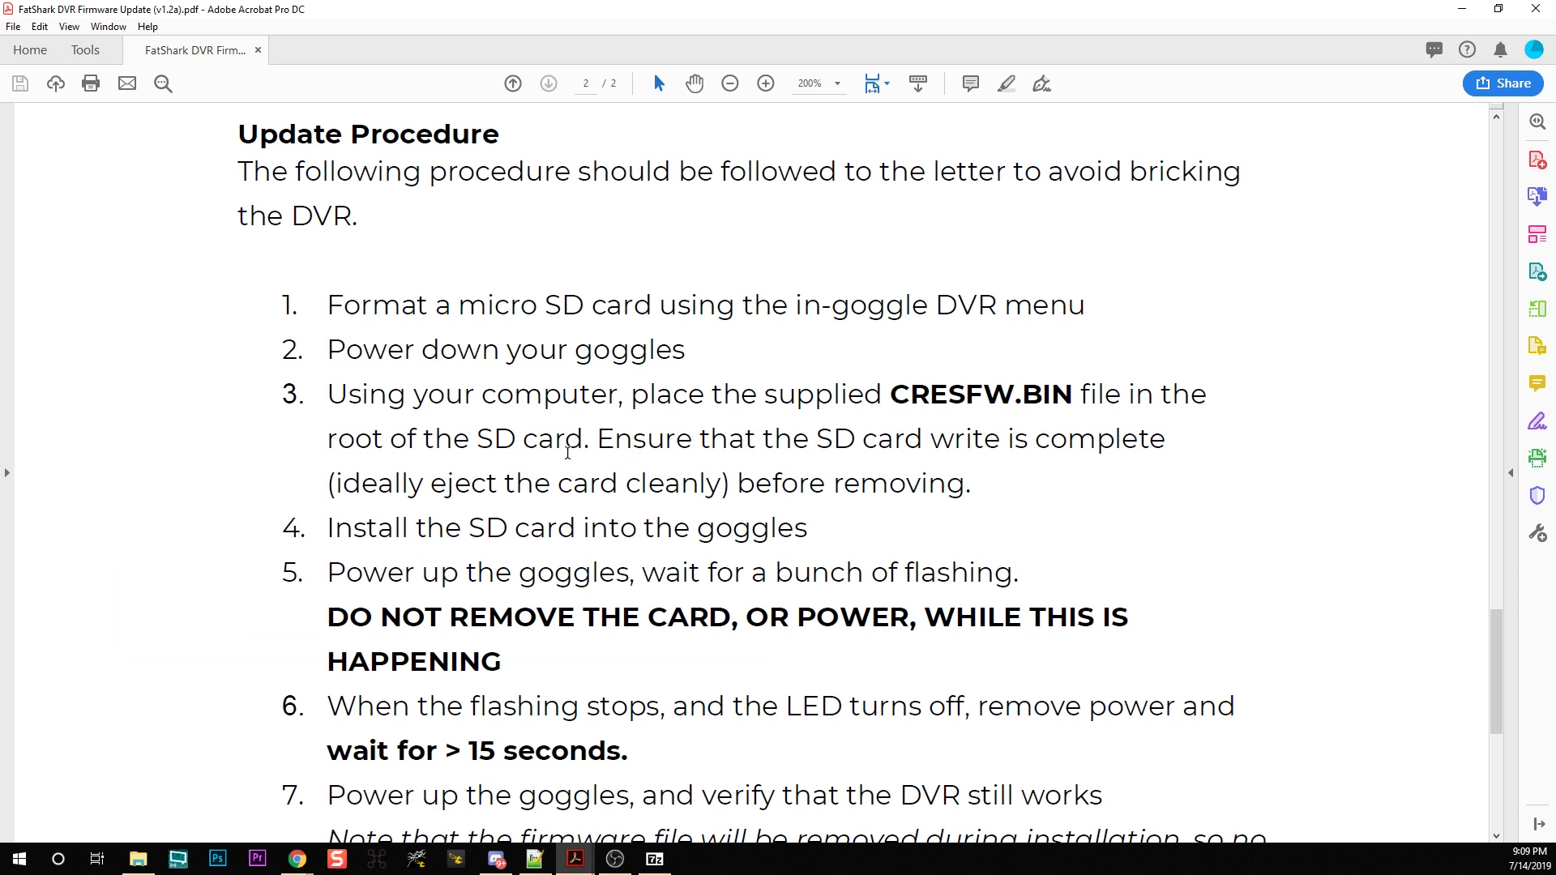
click(138, 859)
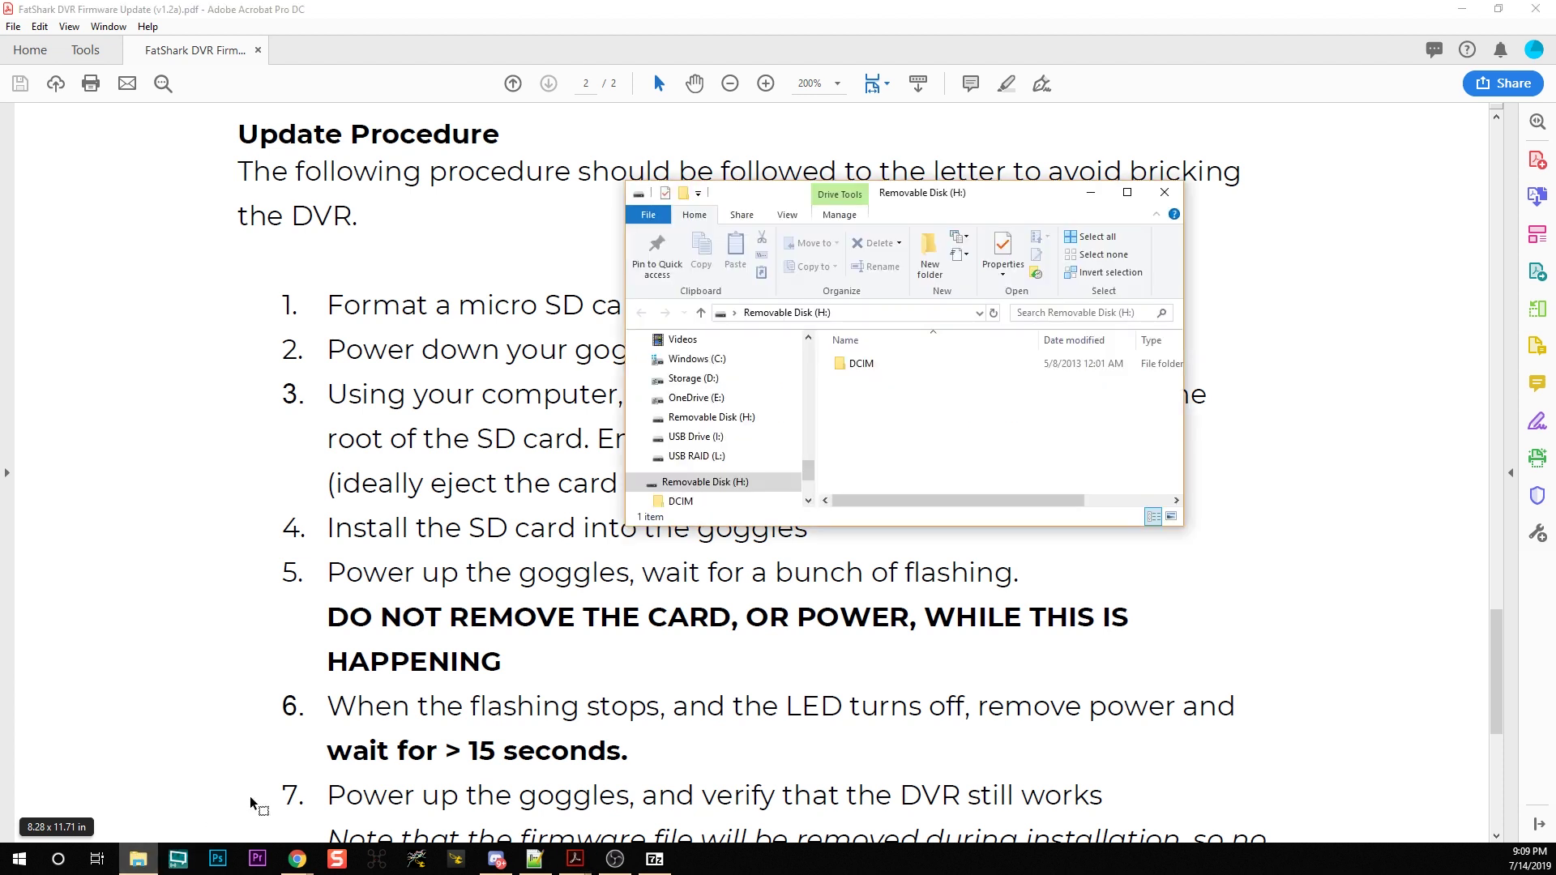
click(655, 859)
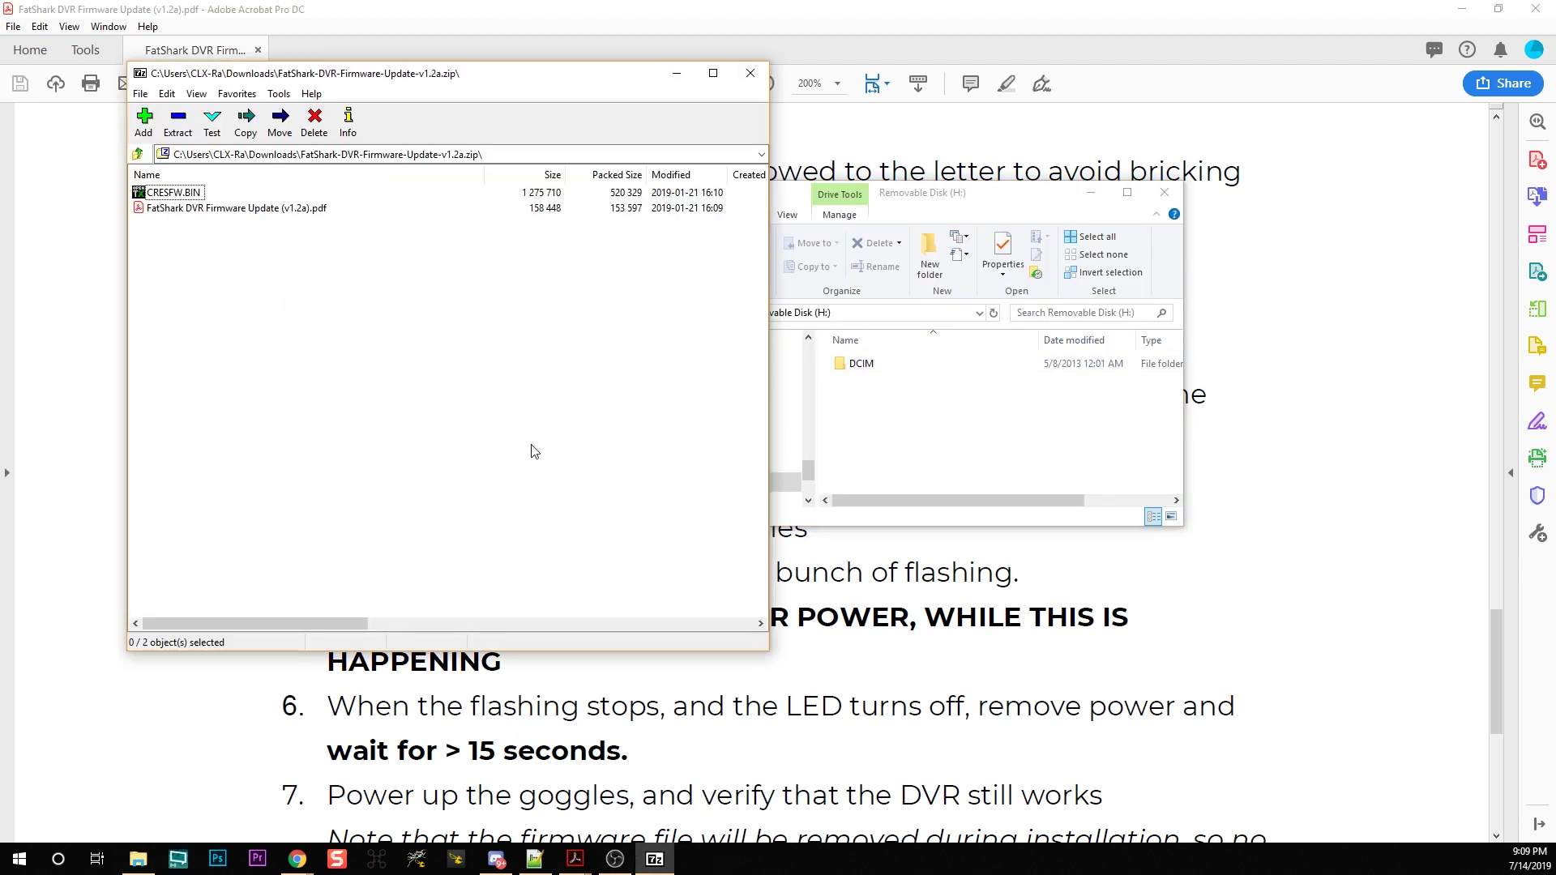
click(856, 484)
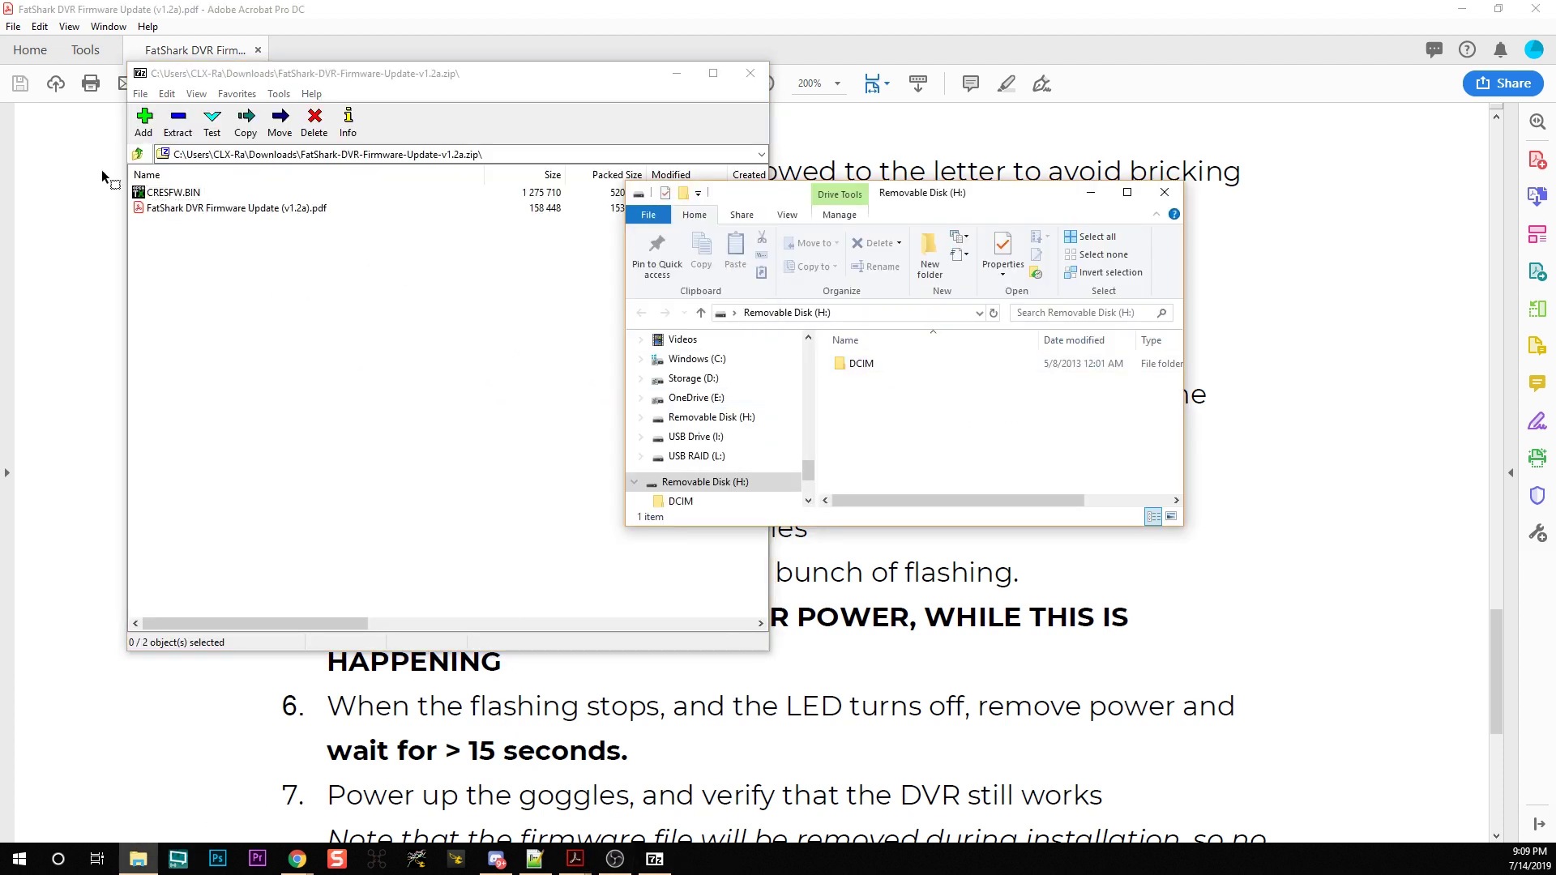
click(138, 193)
drag(879, 417, 888, 425)
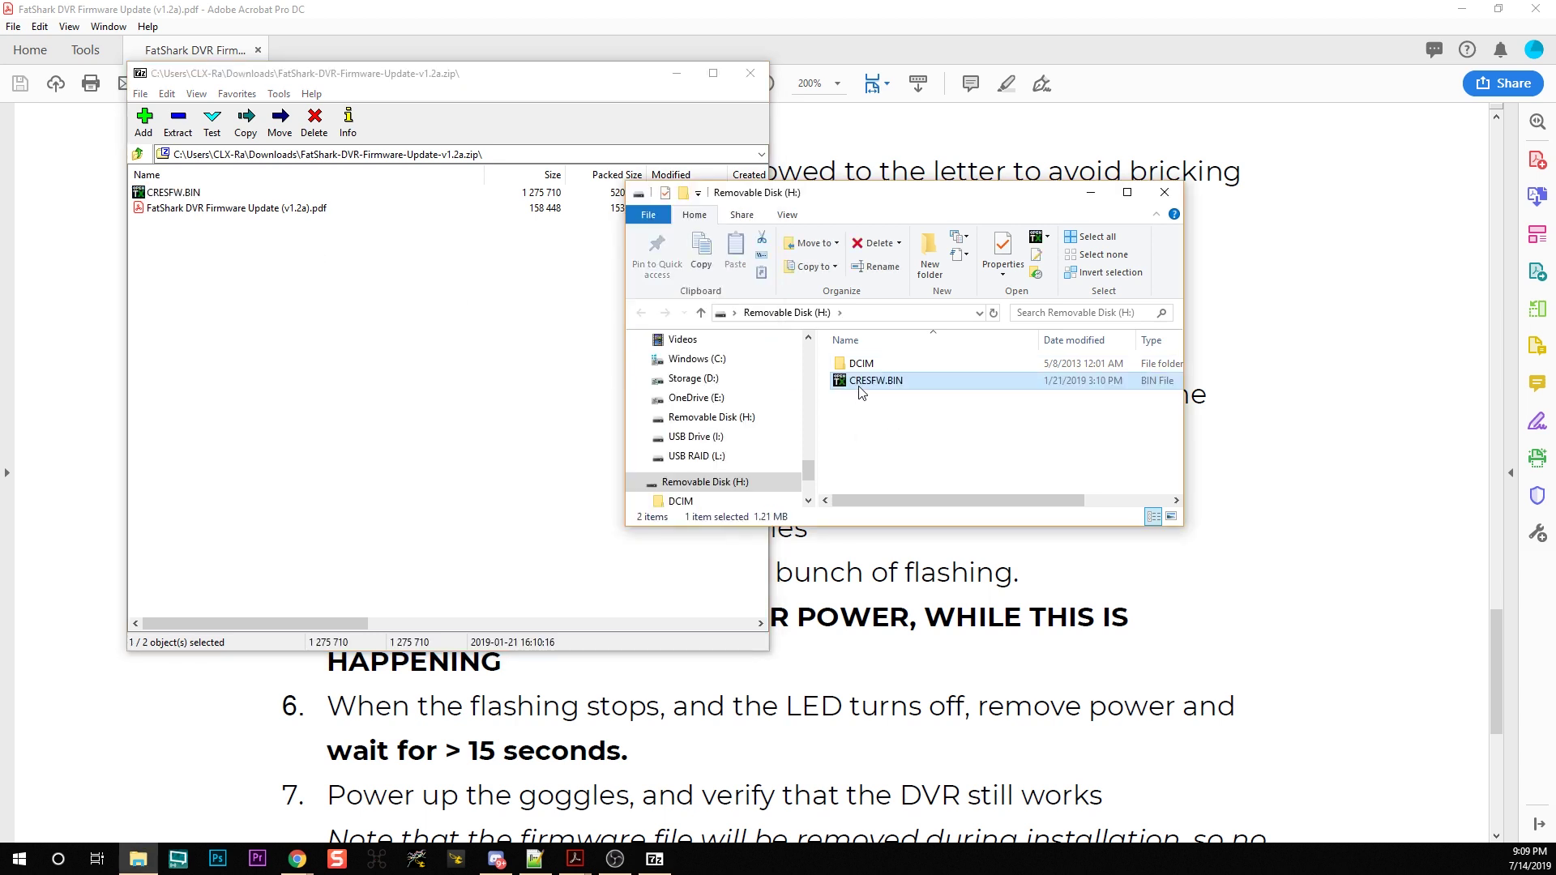
double_click(856, 364)
key(BackSpace)
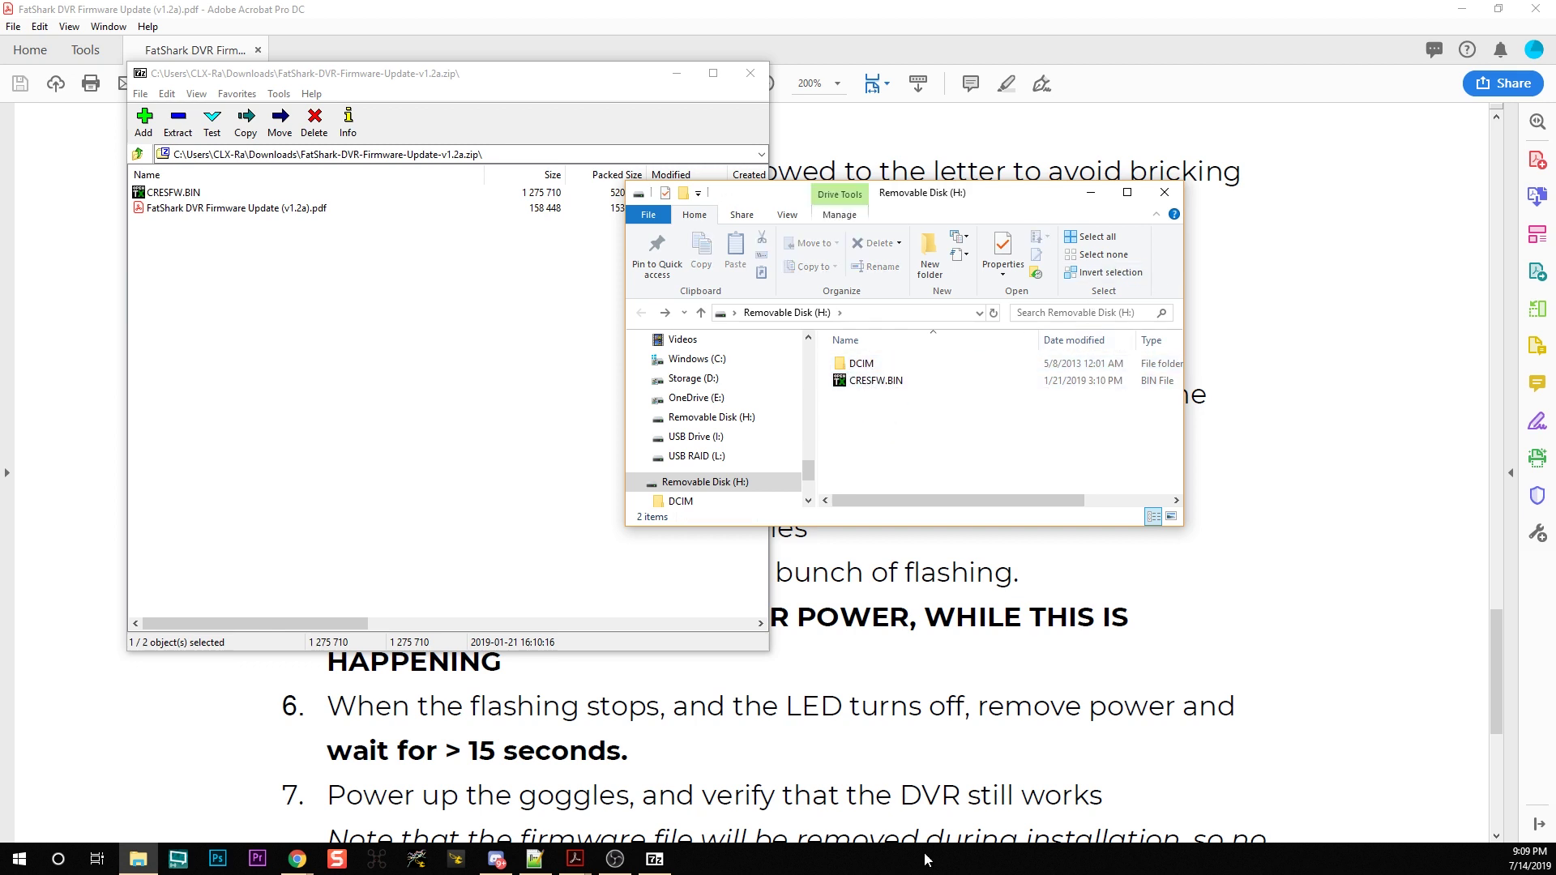
- Check the taskbar clock and date, then dismiss the taskbar menu
click(1544, 861)
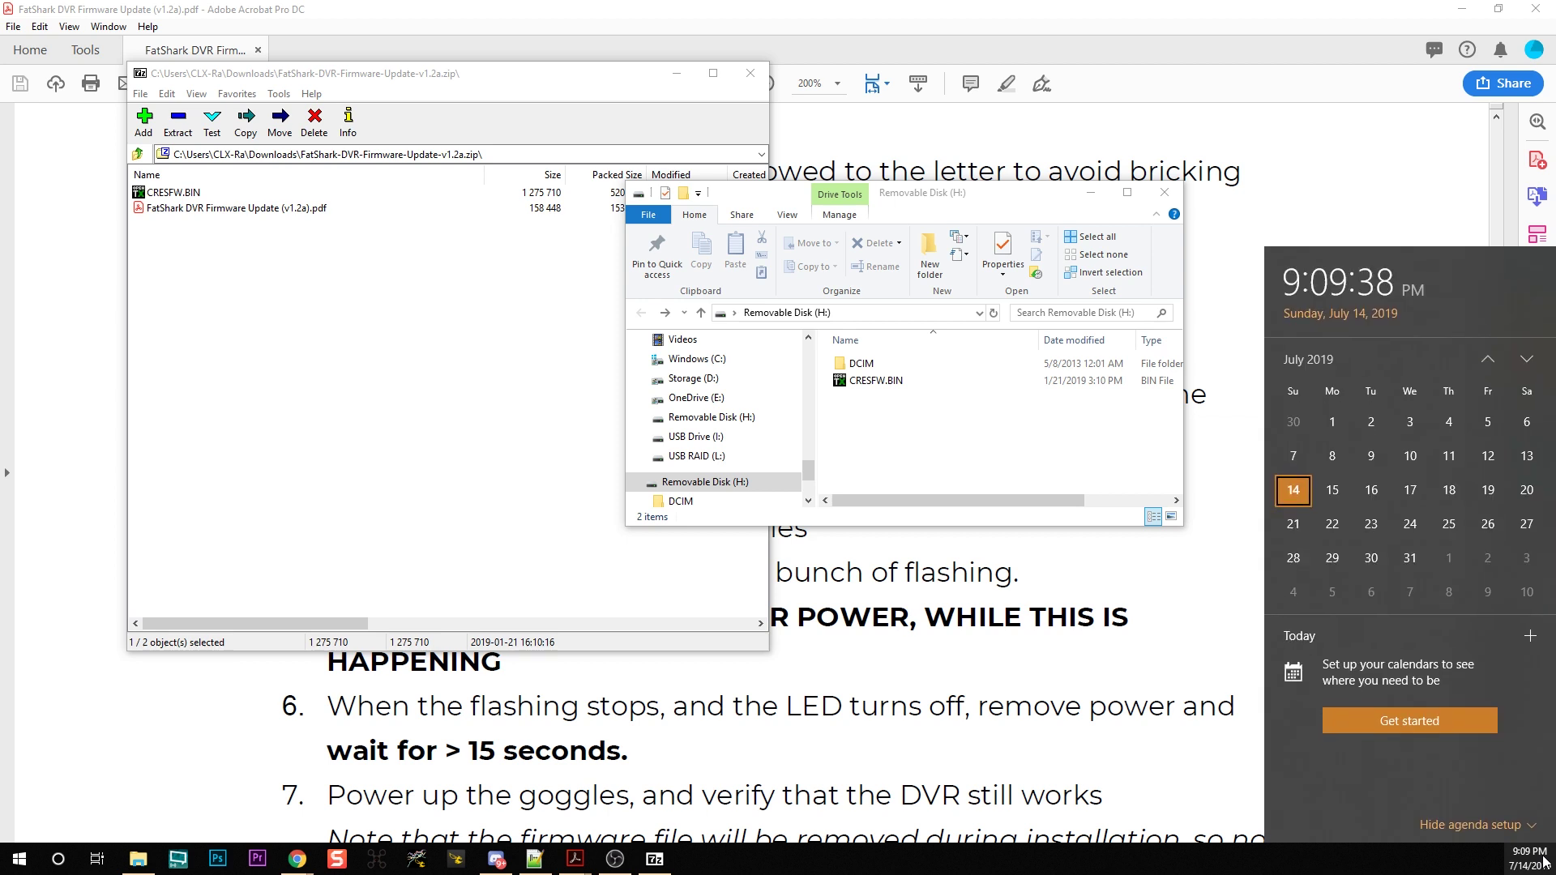
click(1545, 861)
right_click(1545, 861)
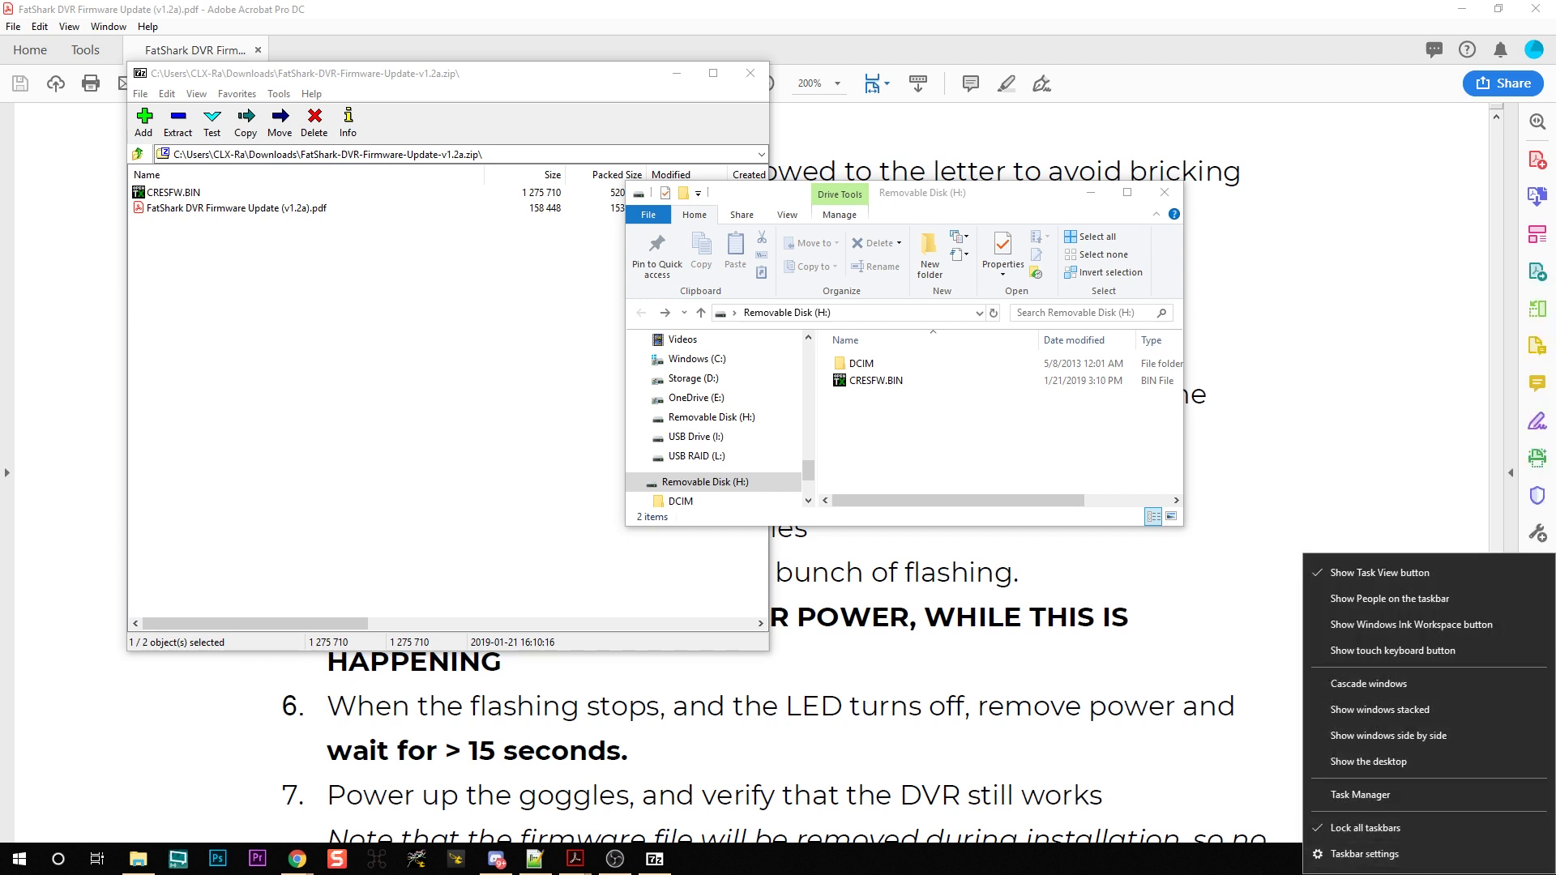
key(Escape)
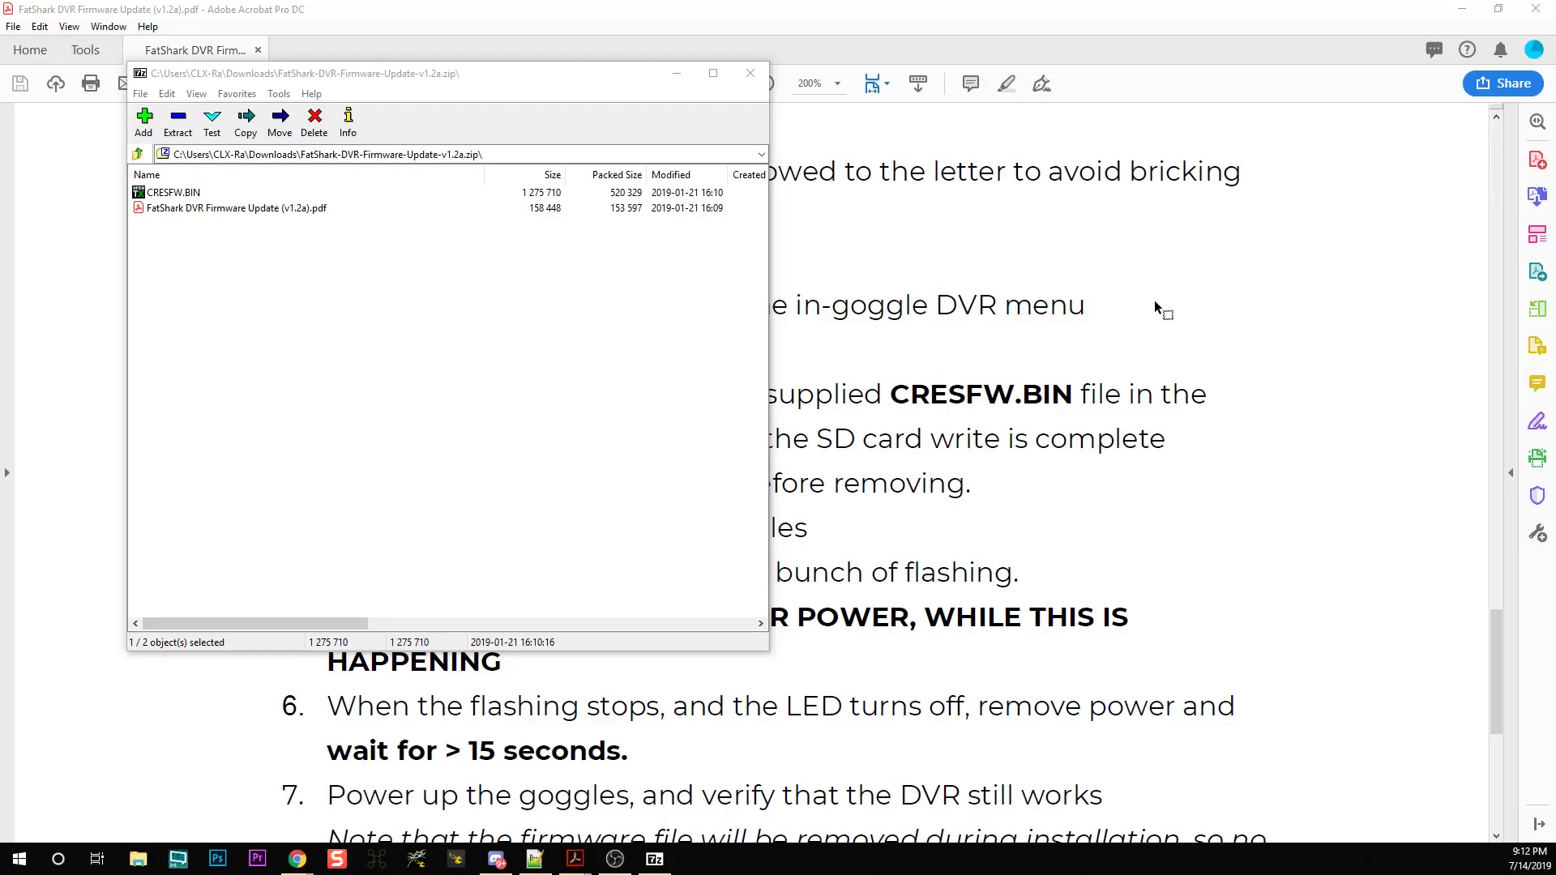
- Leave 7-Zip and read the PDF's SD-card copy steps down to the CRESFW.BIN warning
key(alt+Tab)
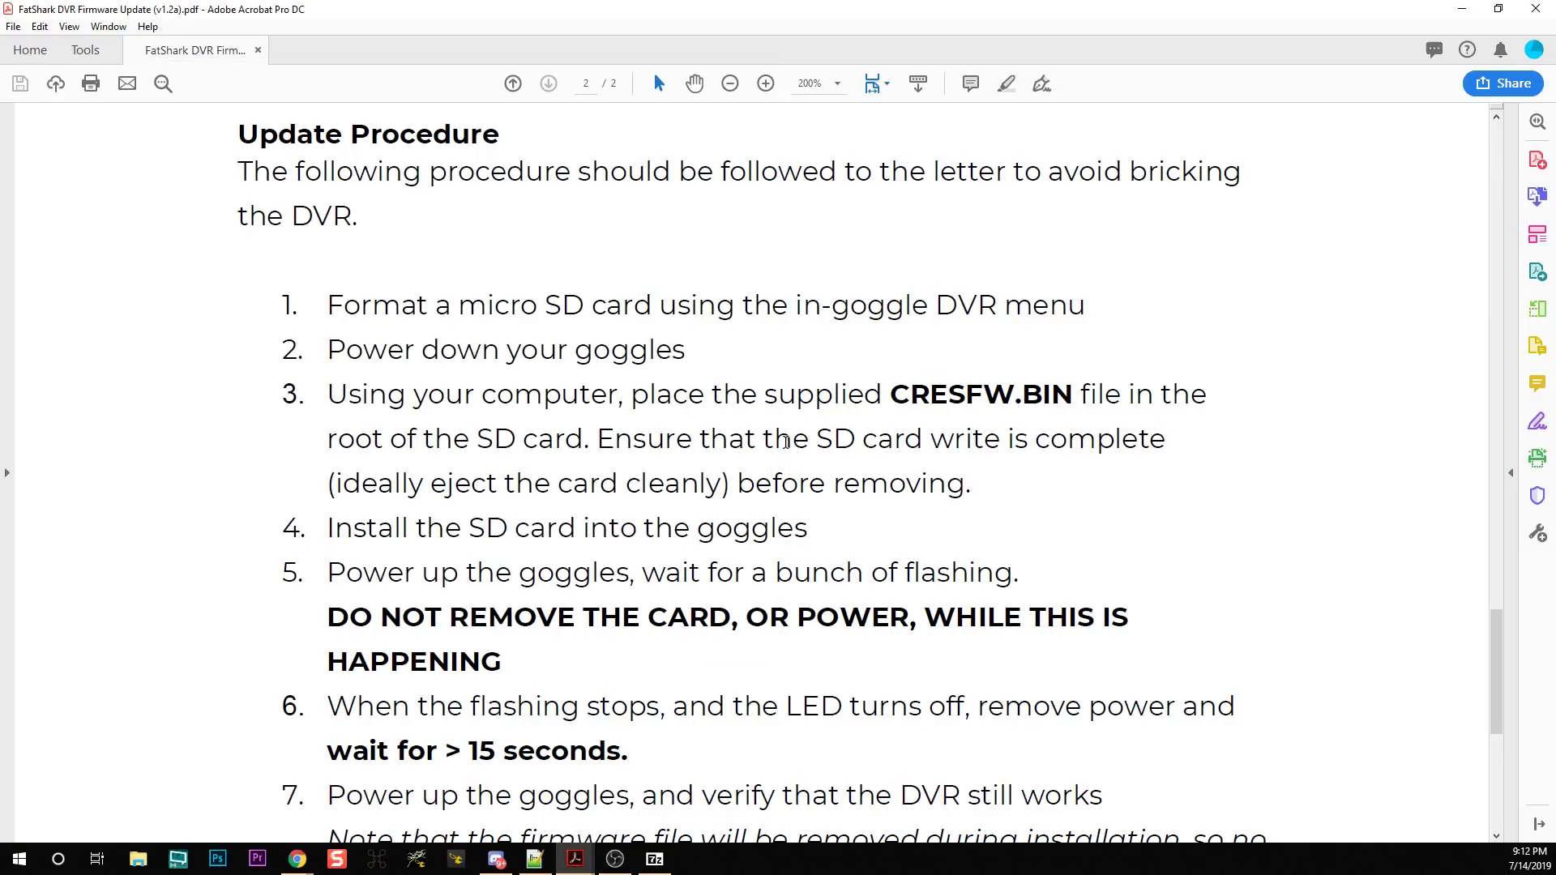
scroll(223, 648, down, 3)
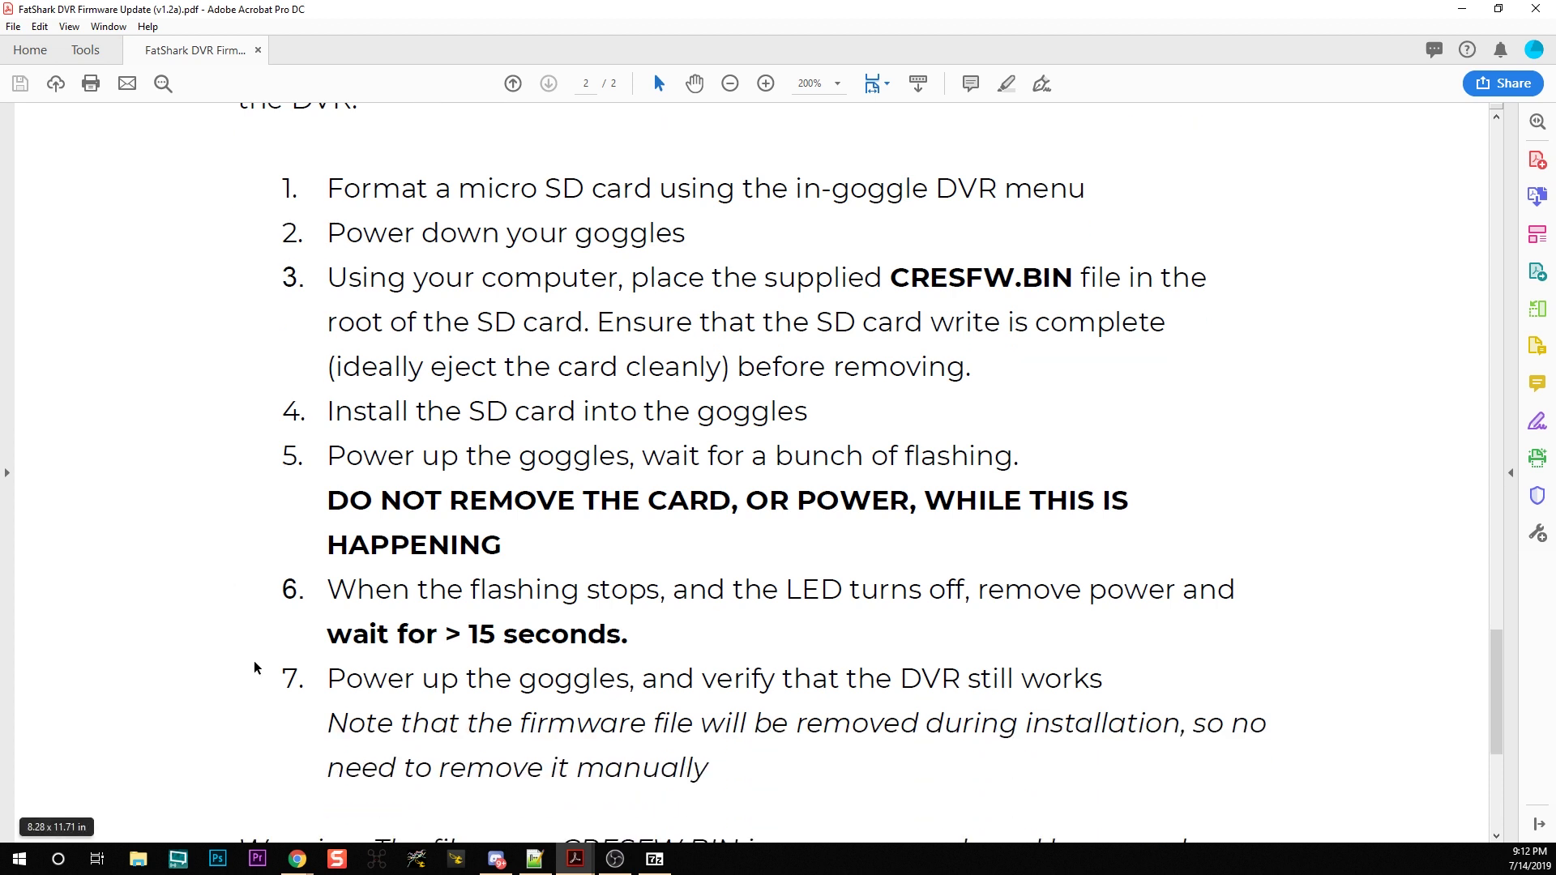
scroll(345, 585, up, 1)
scroll(593, 446, down, 1)
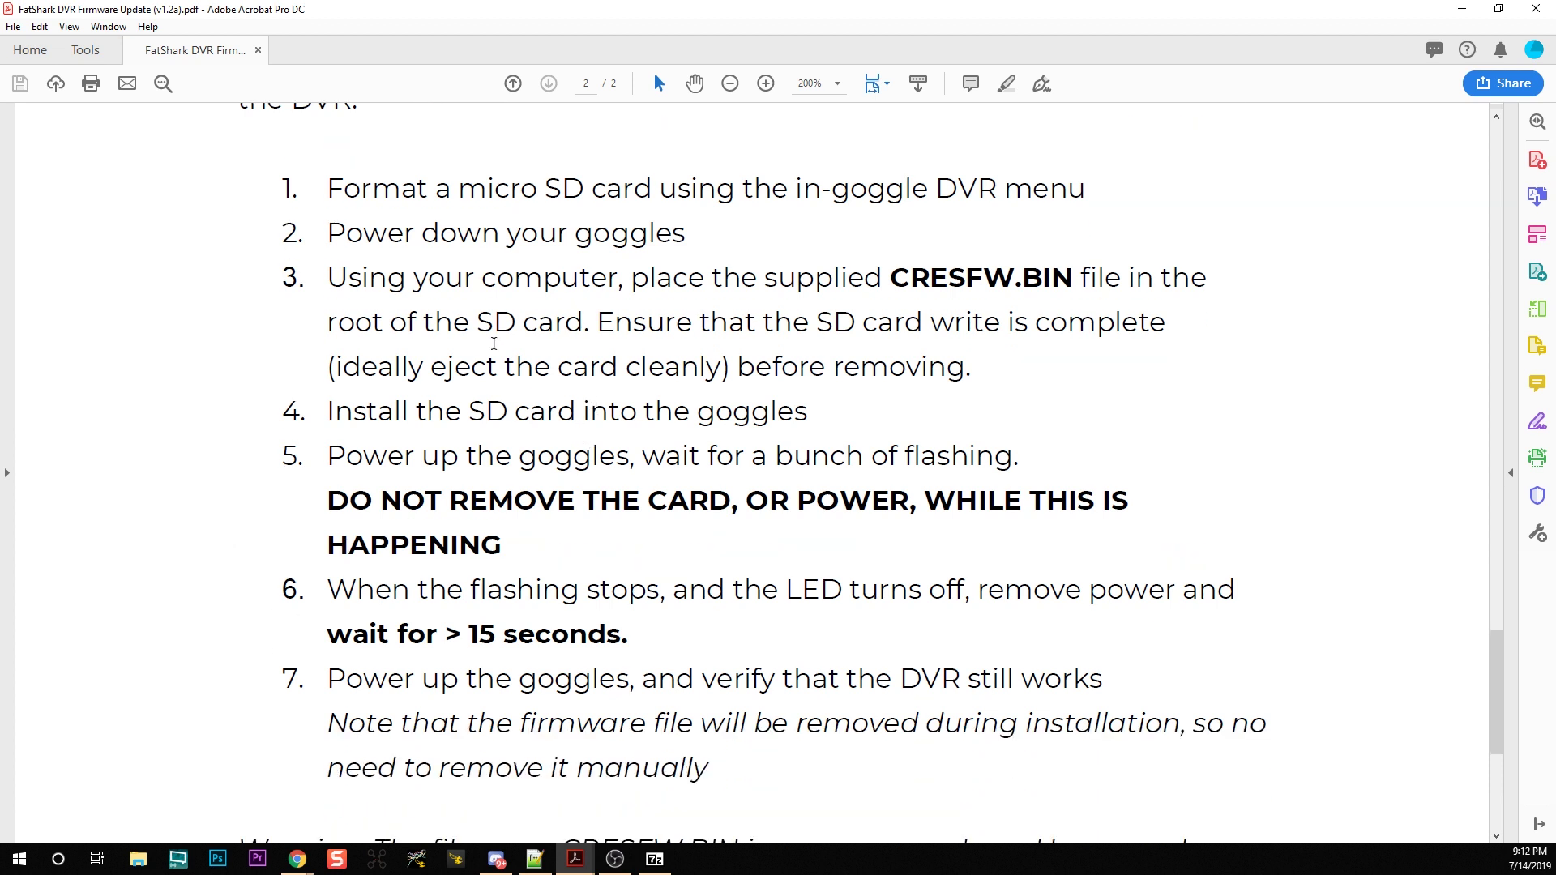
drag(335, 281, 943, 555)
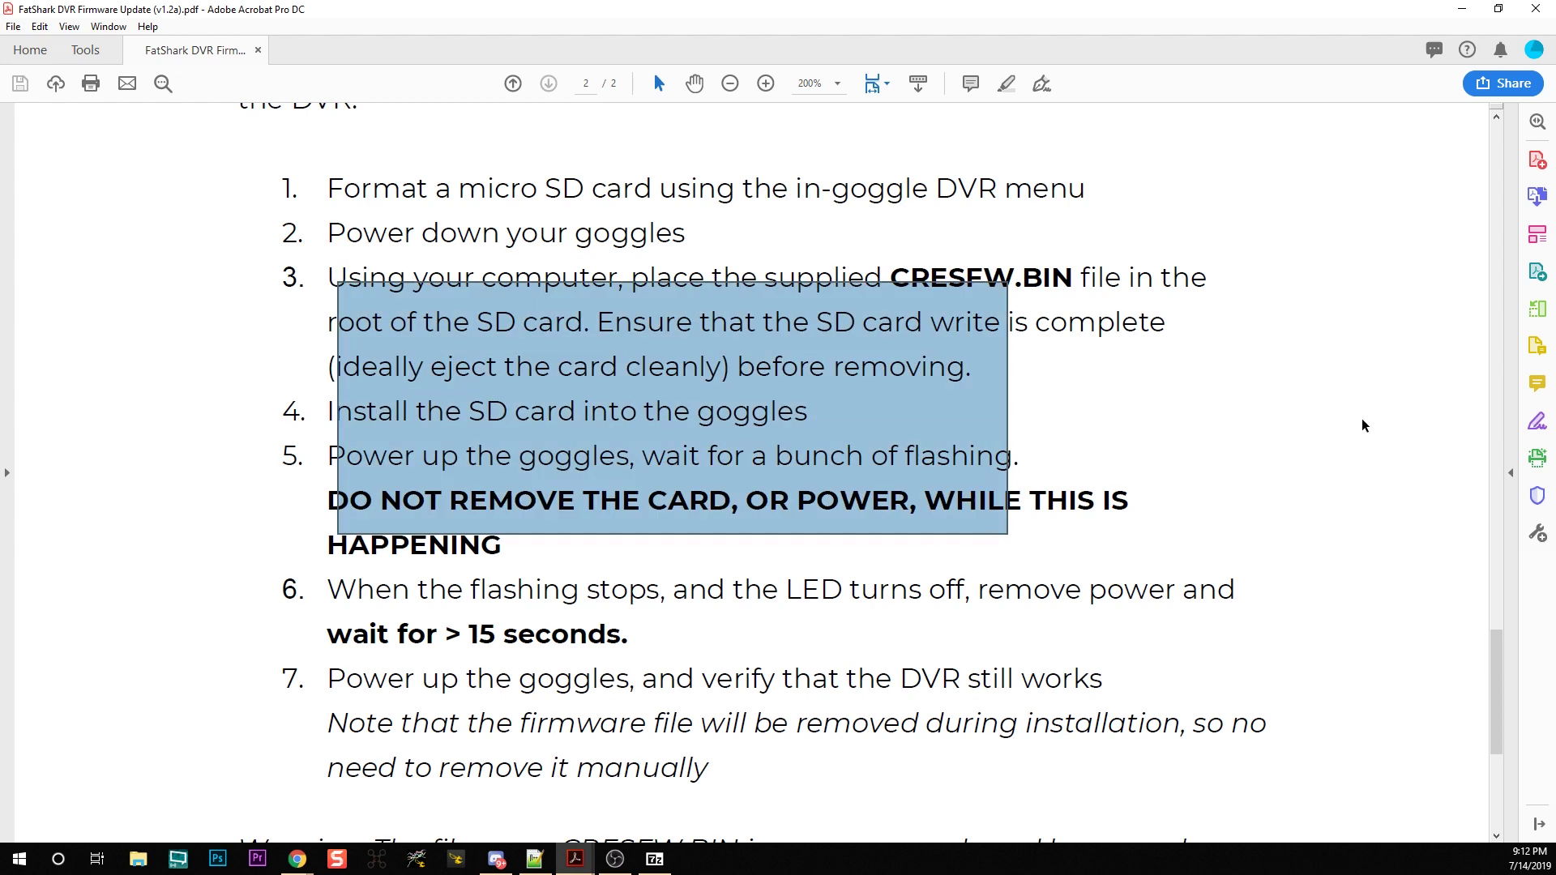
click(1366, 425)
scroll(955, 392, down, 7)
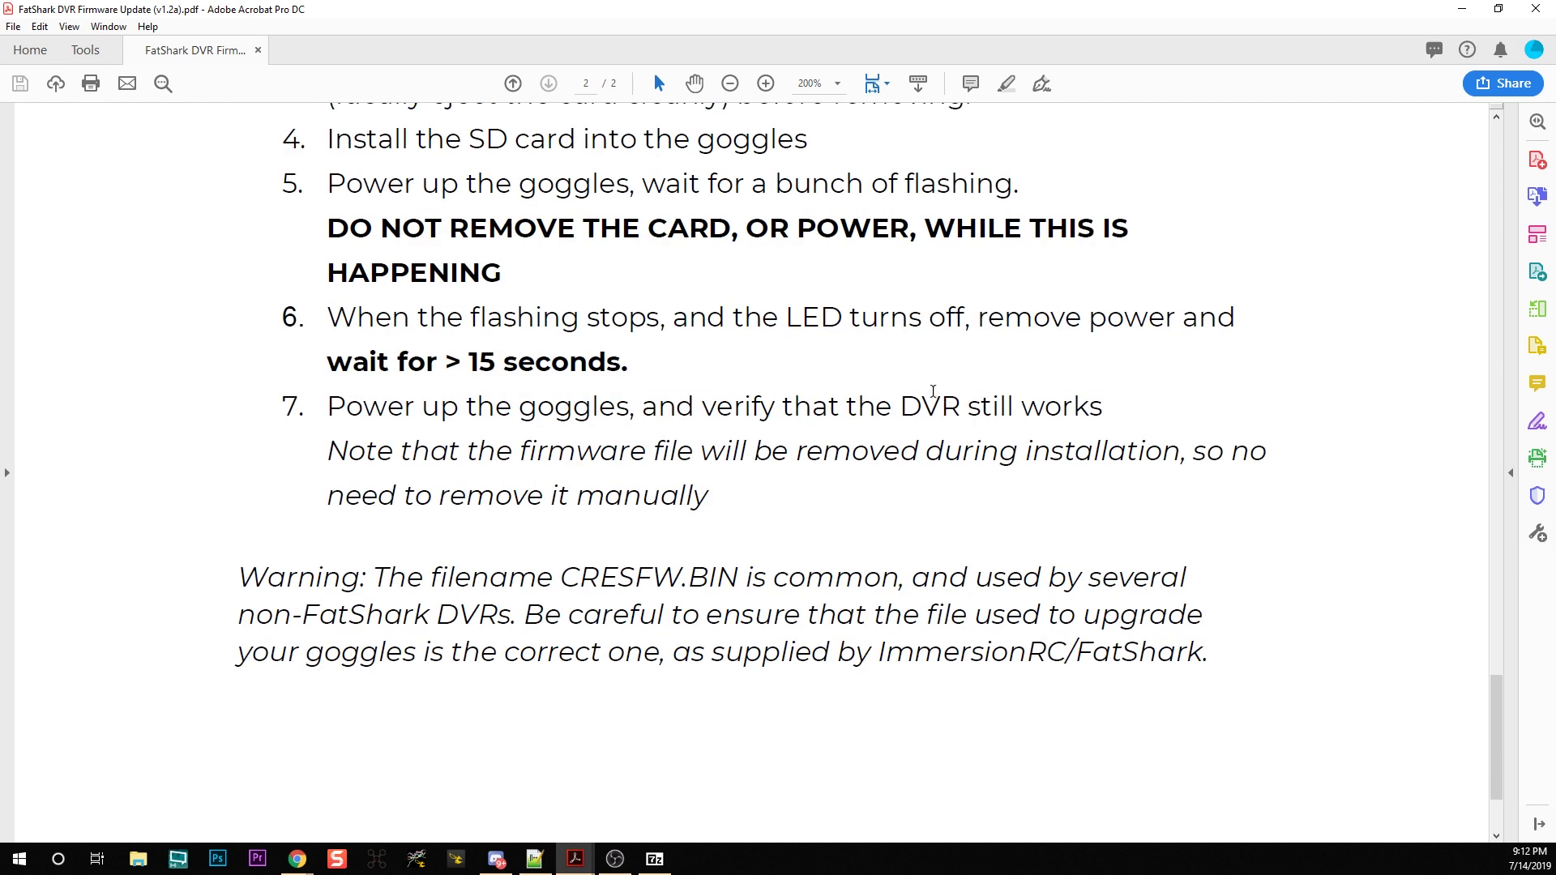
scroll(933, 391, up, 19)
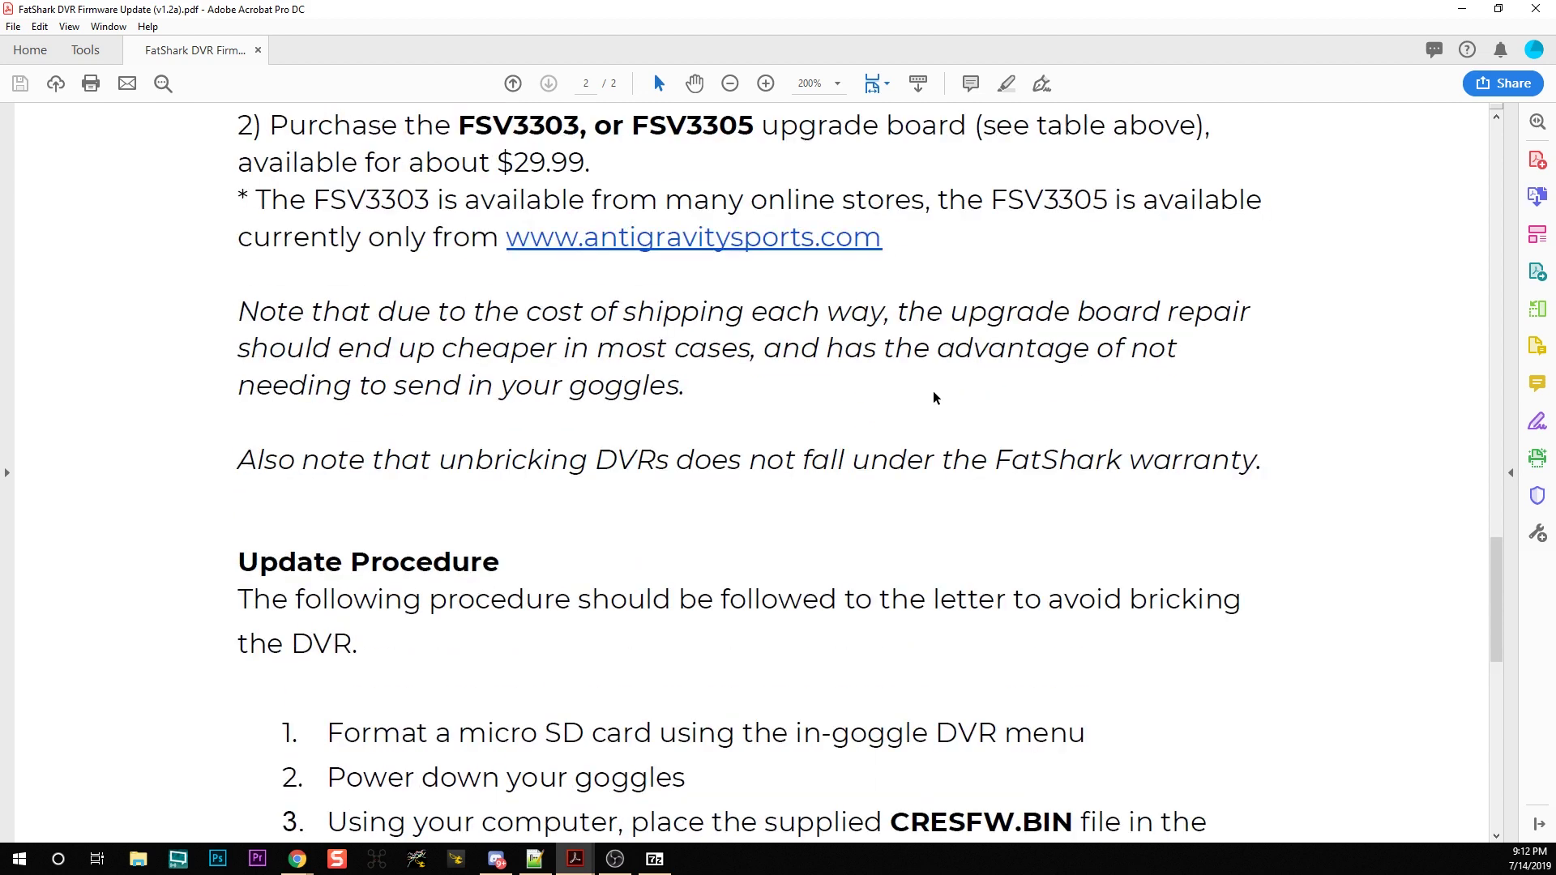
scroll(920, 396, up, 11)
scroll(921, 441, down, 20)
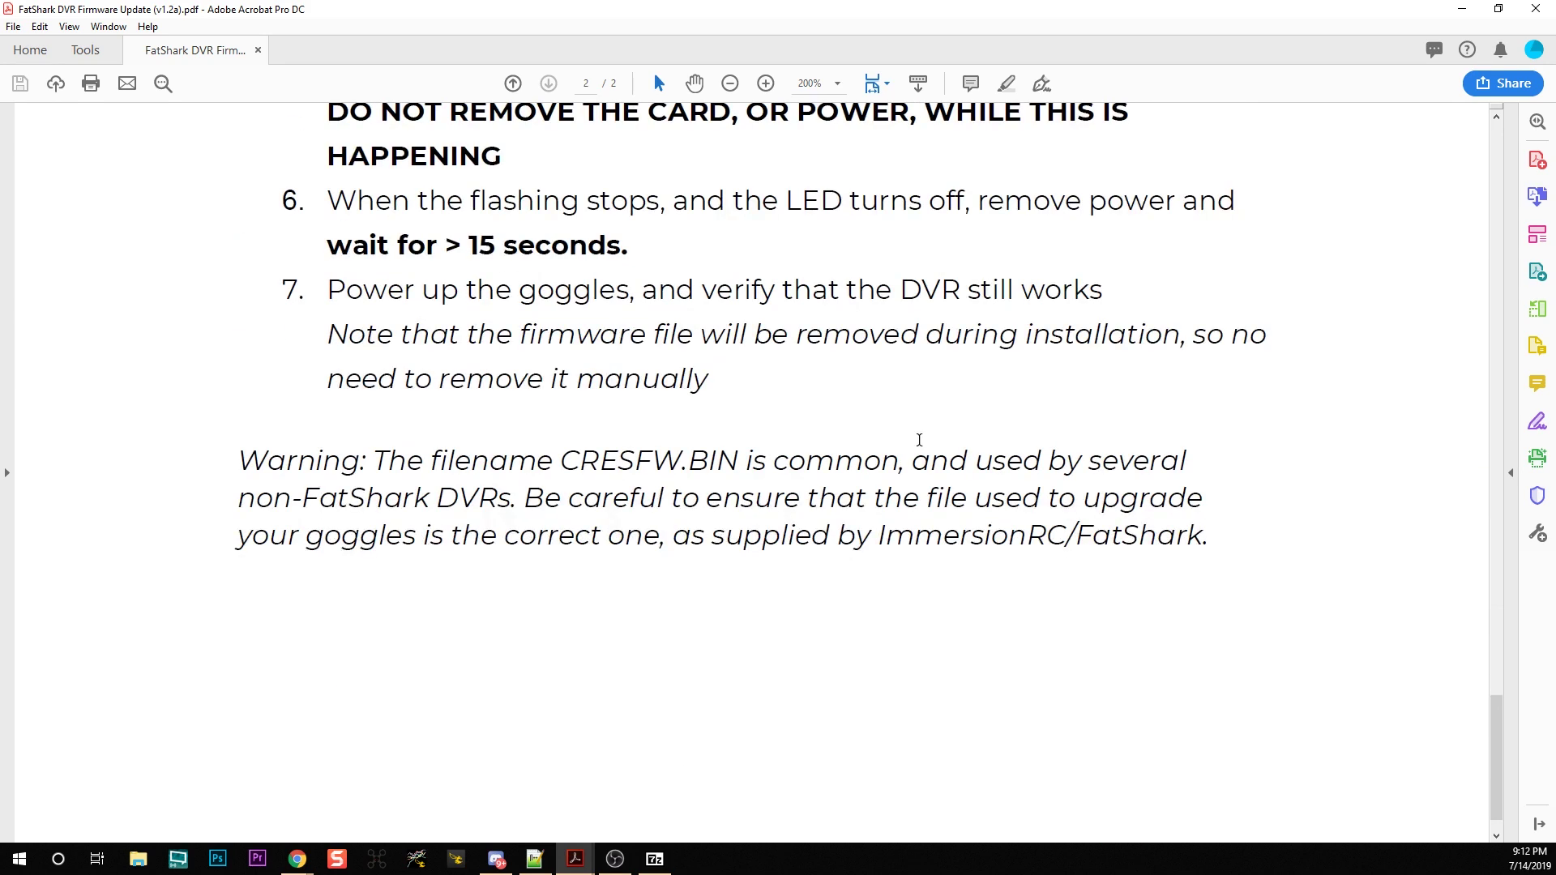